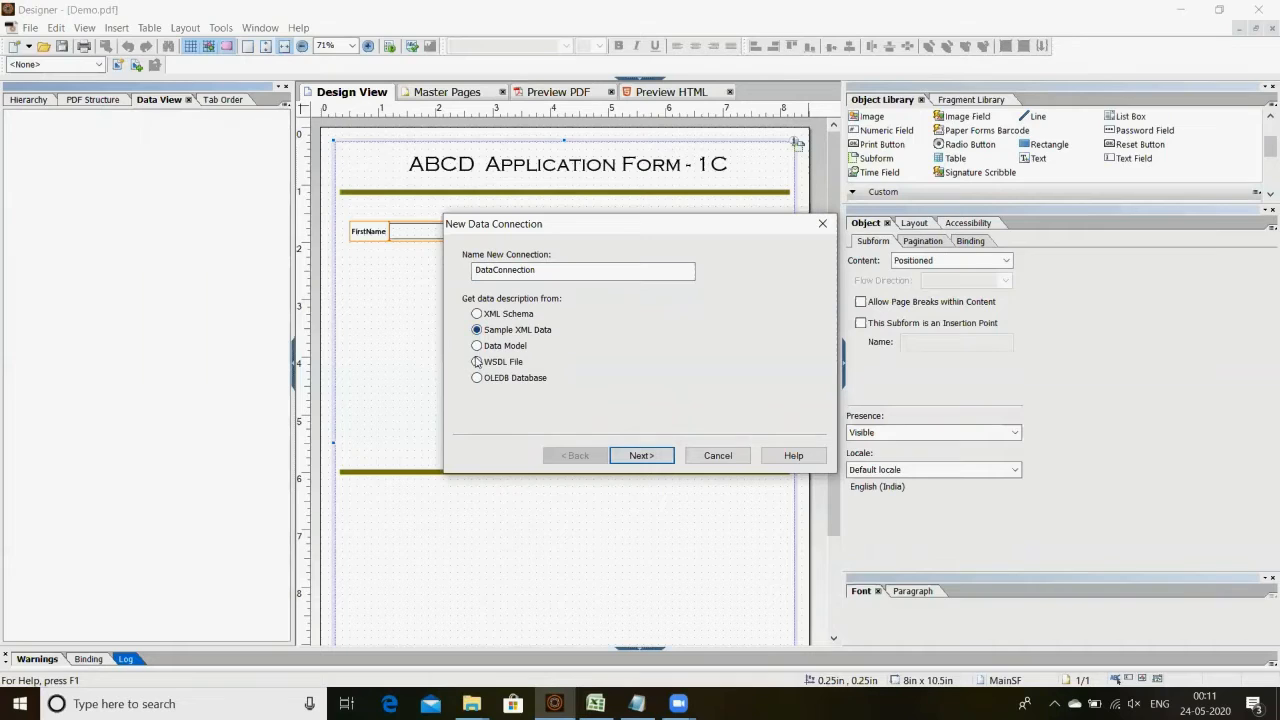
left_click(477, 361)
left_click(477, 329)
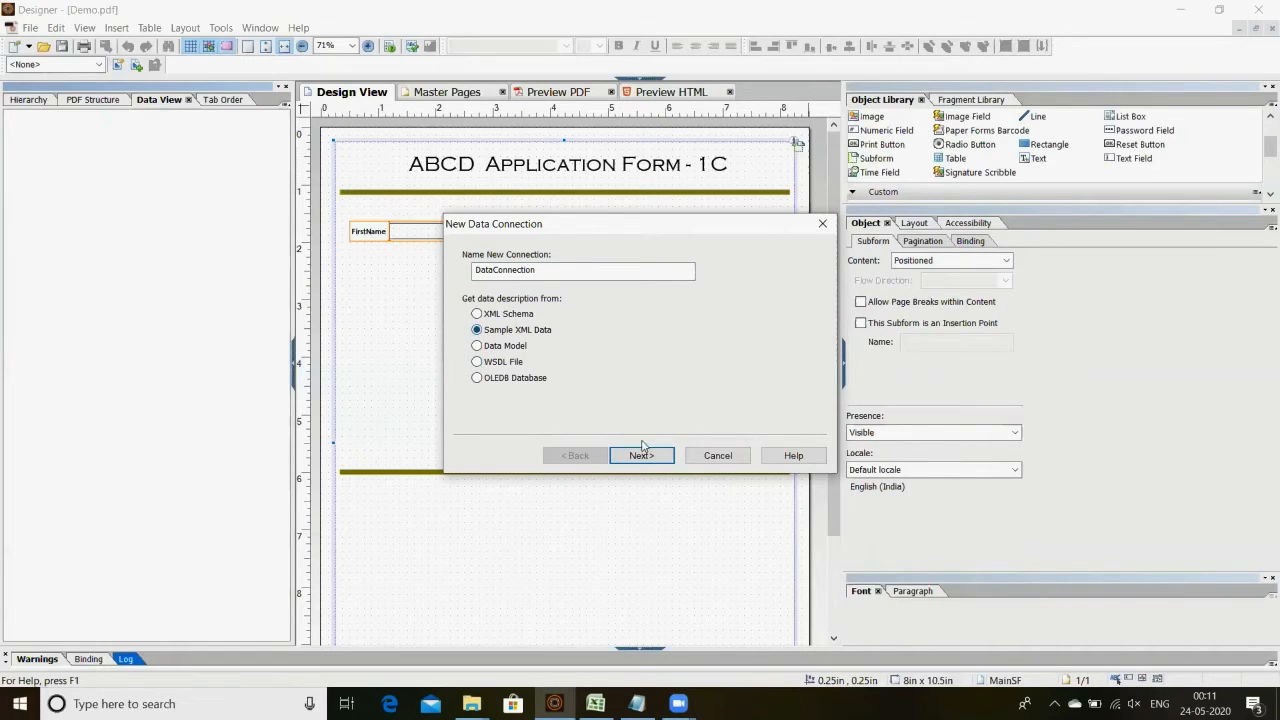
left_click(730, 456)
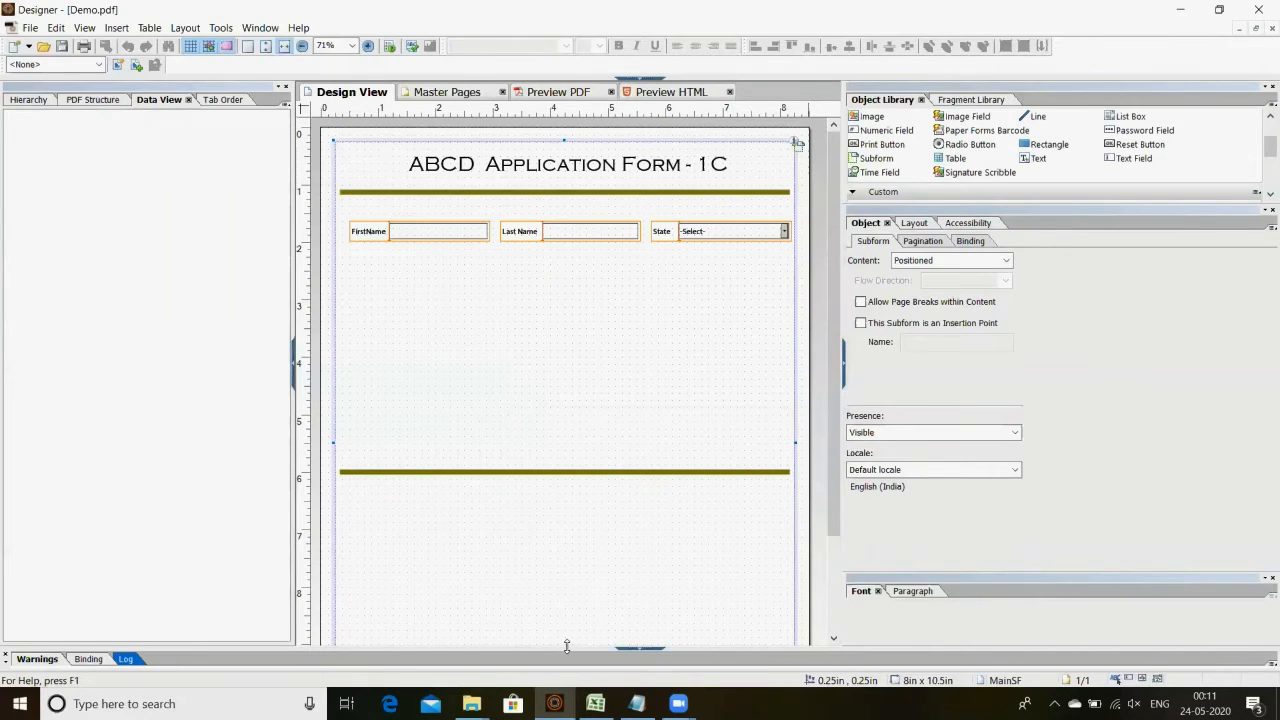
In Notepad, write an Employees root element containing empty Fname and Lname elements, each on its own line
left_click(636, 703)
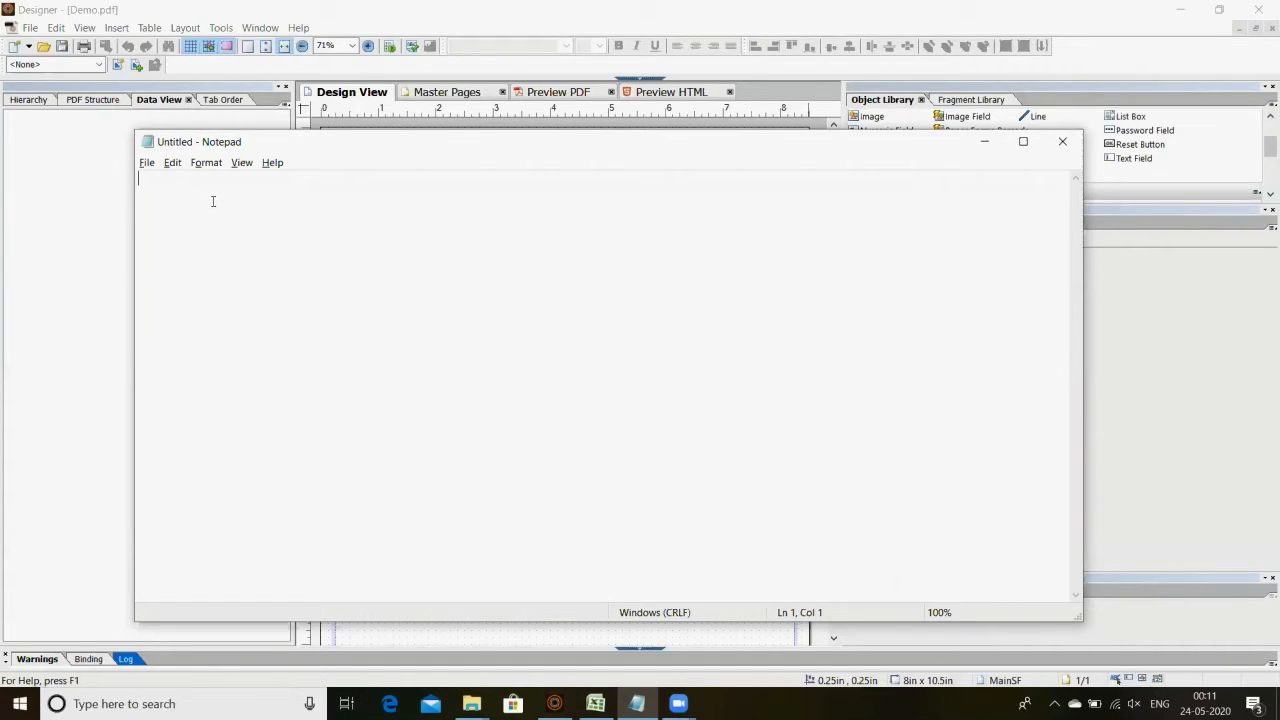
type("<Employees> </Employees>")
key("Return")
key("Left")
type("<Fname")
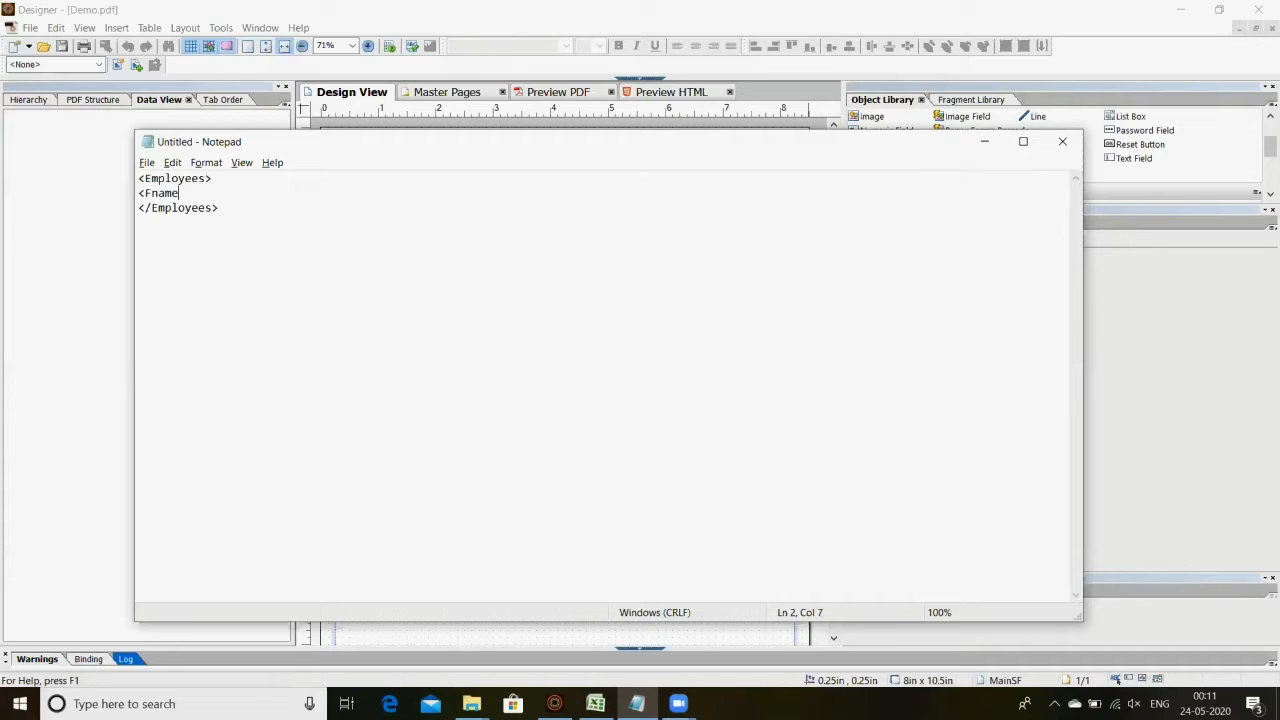
type("></Fname>")
key("Return")
type("<")
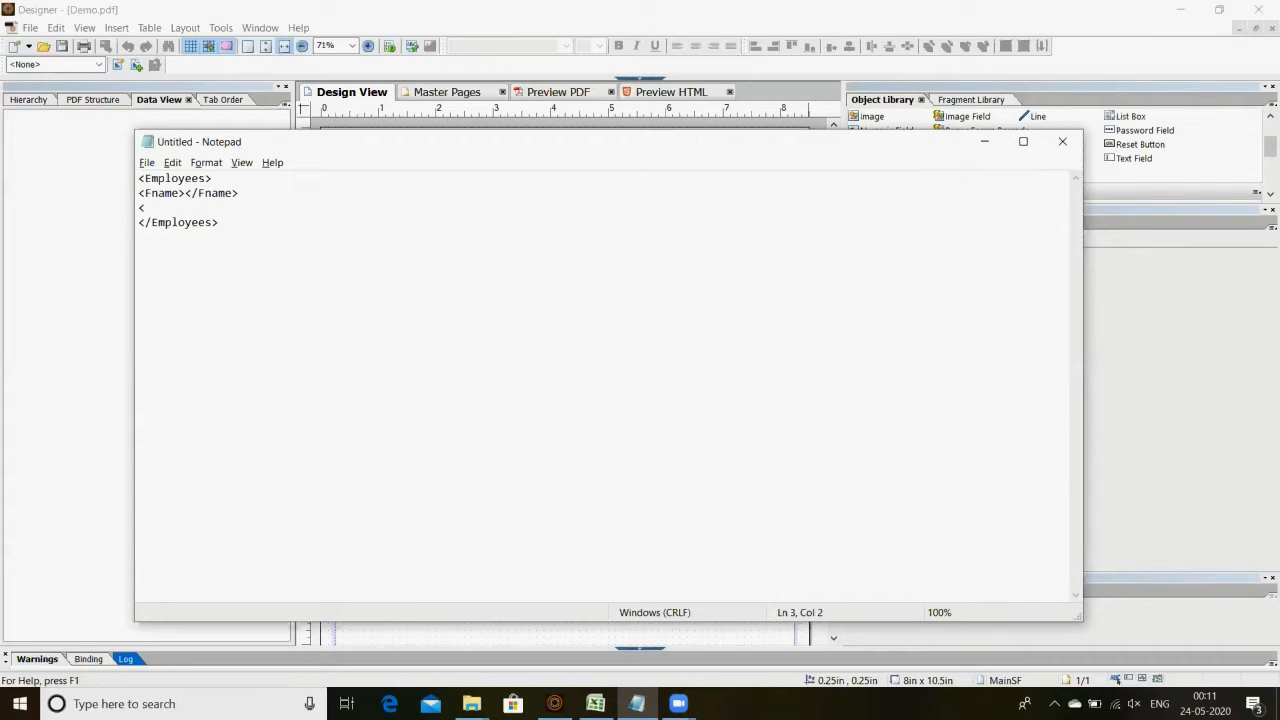
type("Lname></Lname>")
key("Return")
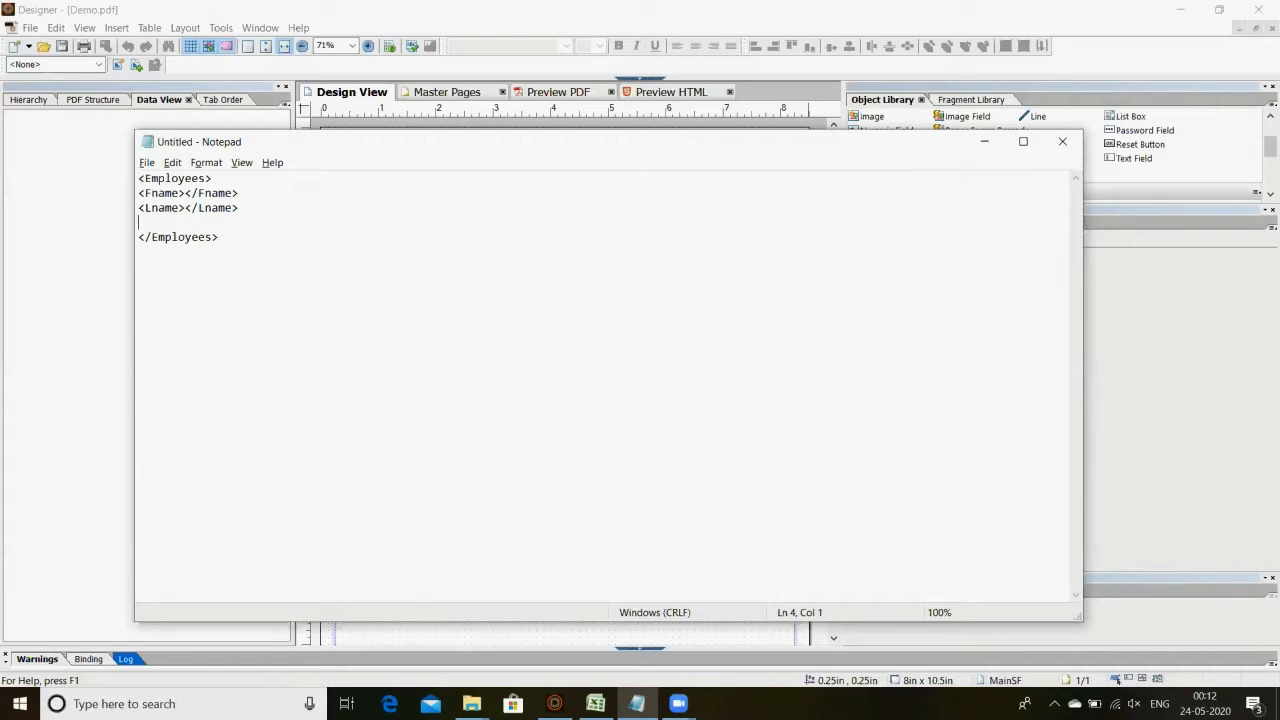
Switch to Designer, preview the form as PDF with Andhra Pradesh as the state, check the declaration fields, and return to the design
key("alt+Tab")
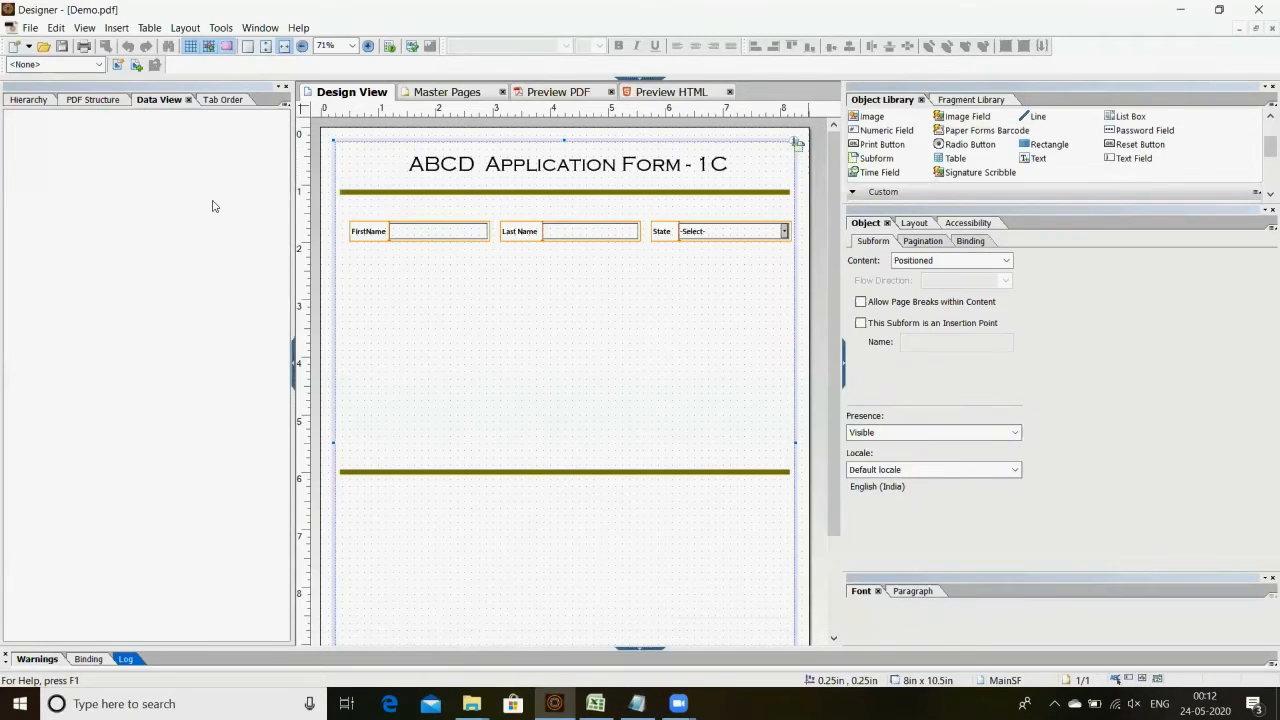
left_click(550, 95)
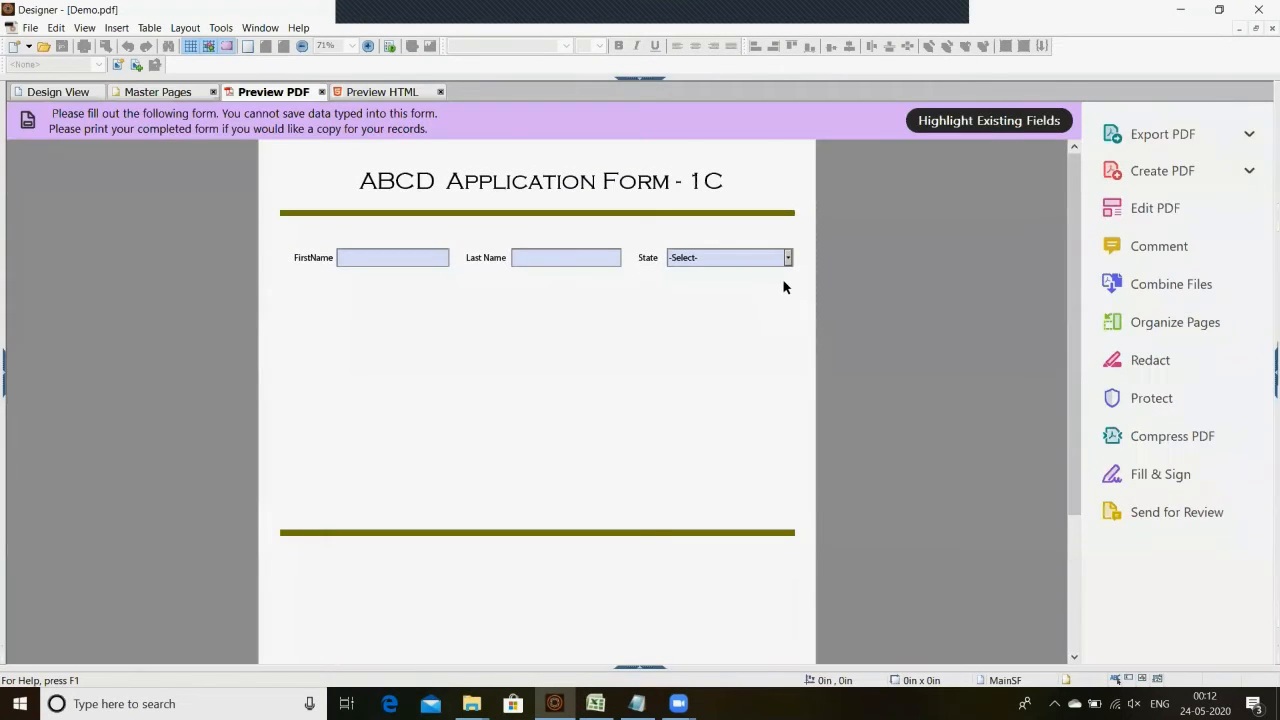
left_click(788, 258)
left_click(747, 284)
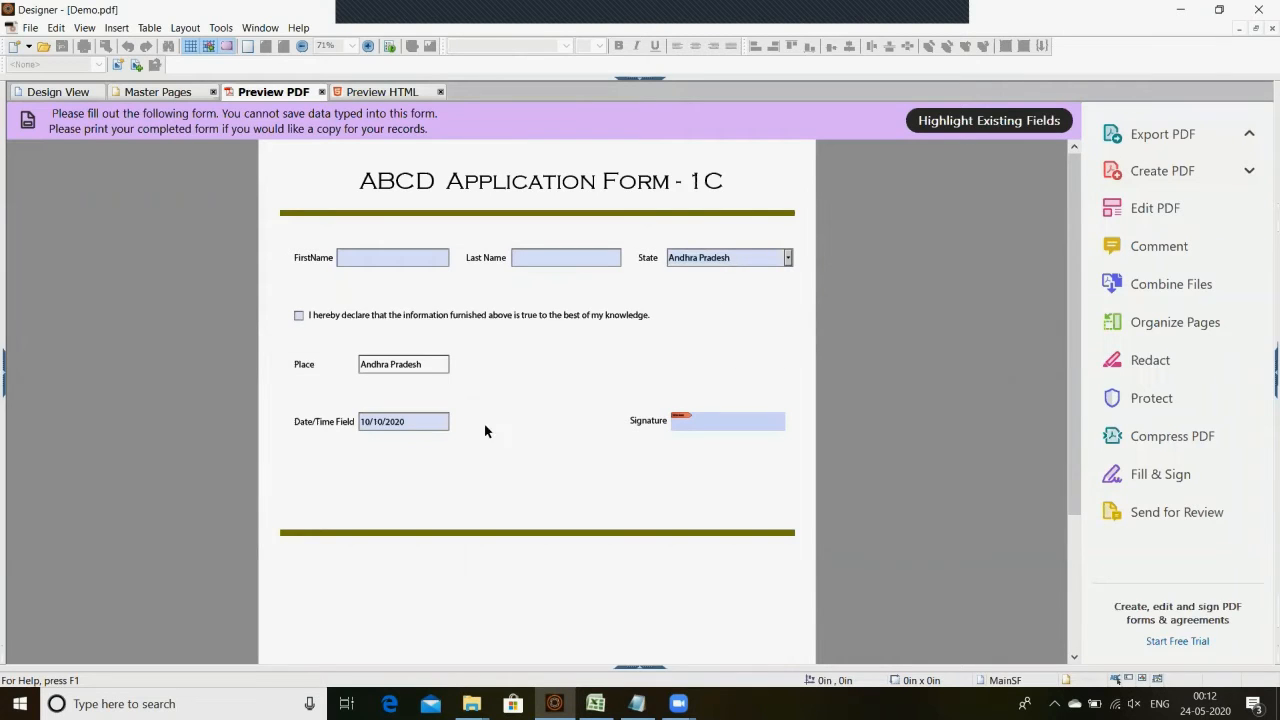
left_click(400, 418)
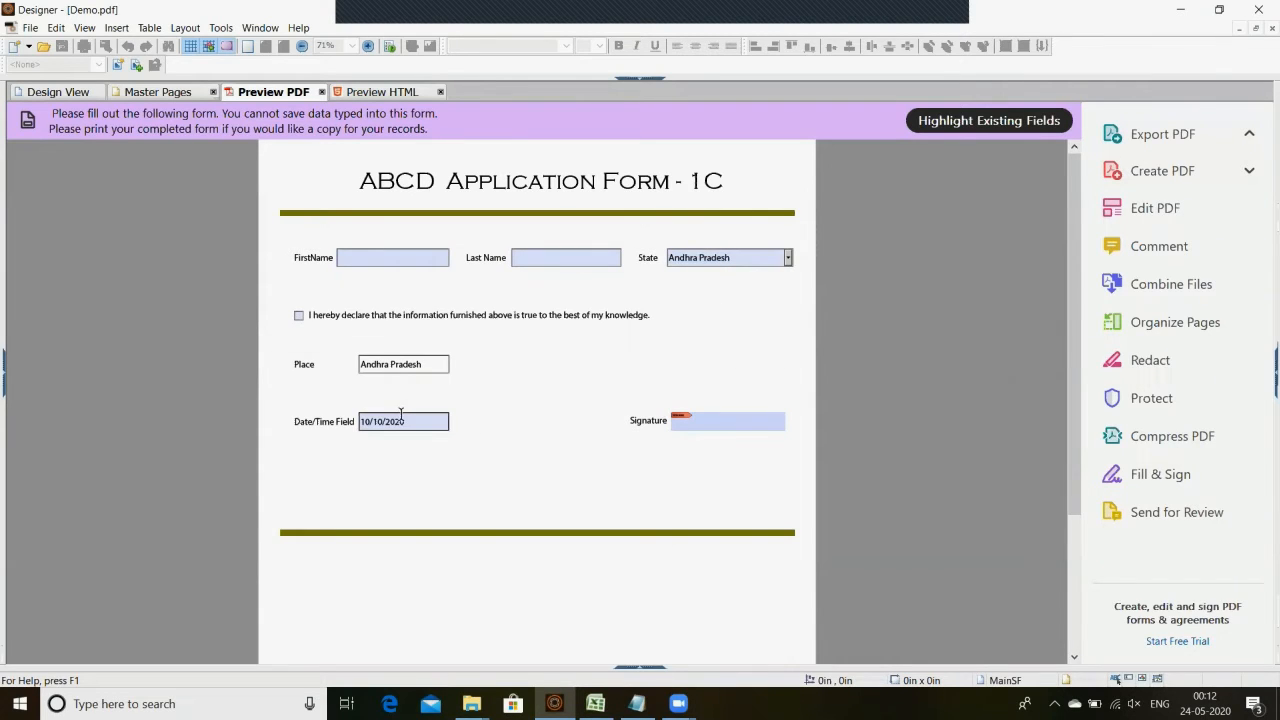
left_click(60, 92)
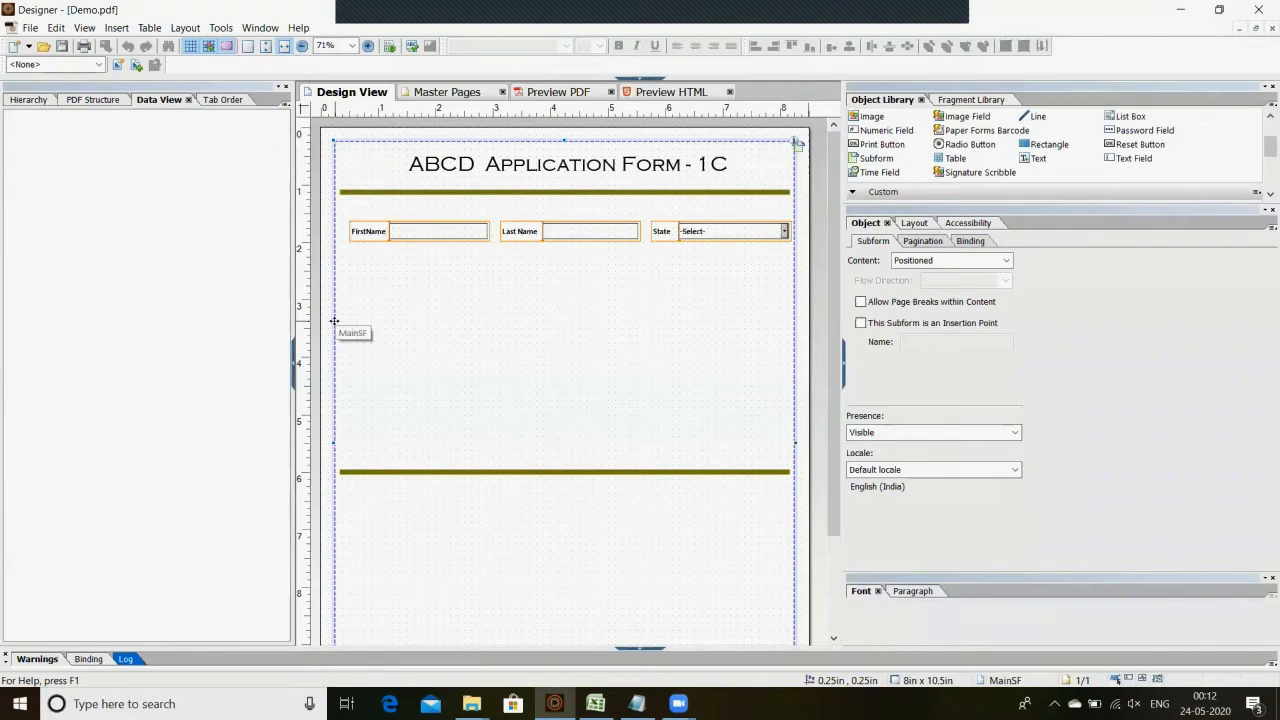
Set the presence of the declarationSF subform under MainSF to Visible
left_click(29, 100)
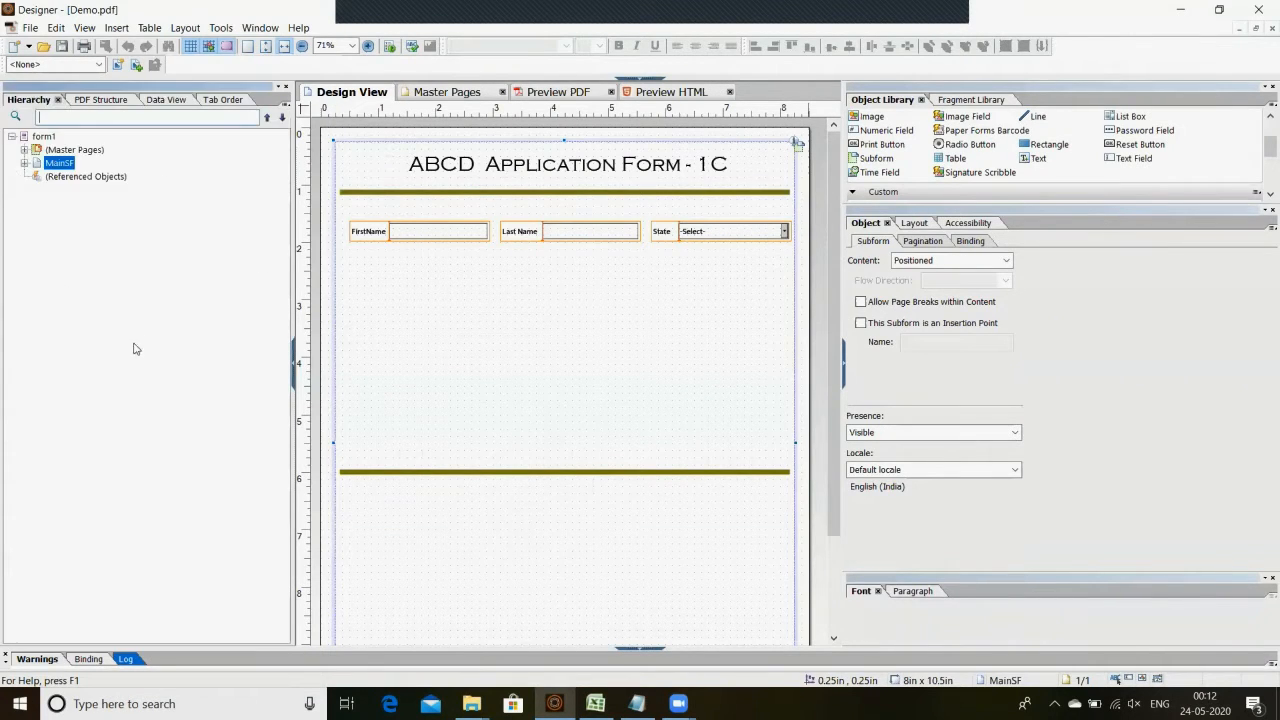
left_click(24, 163)
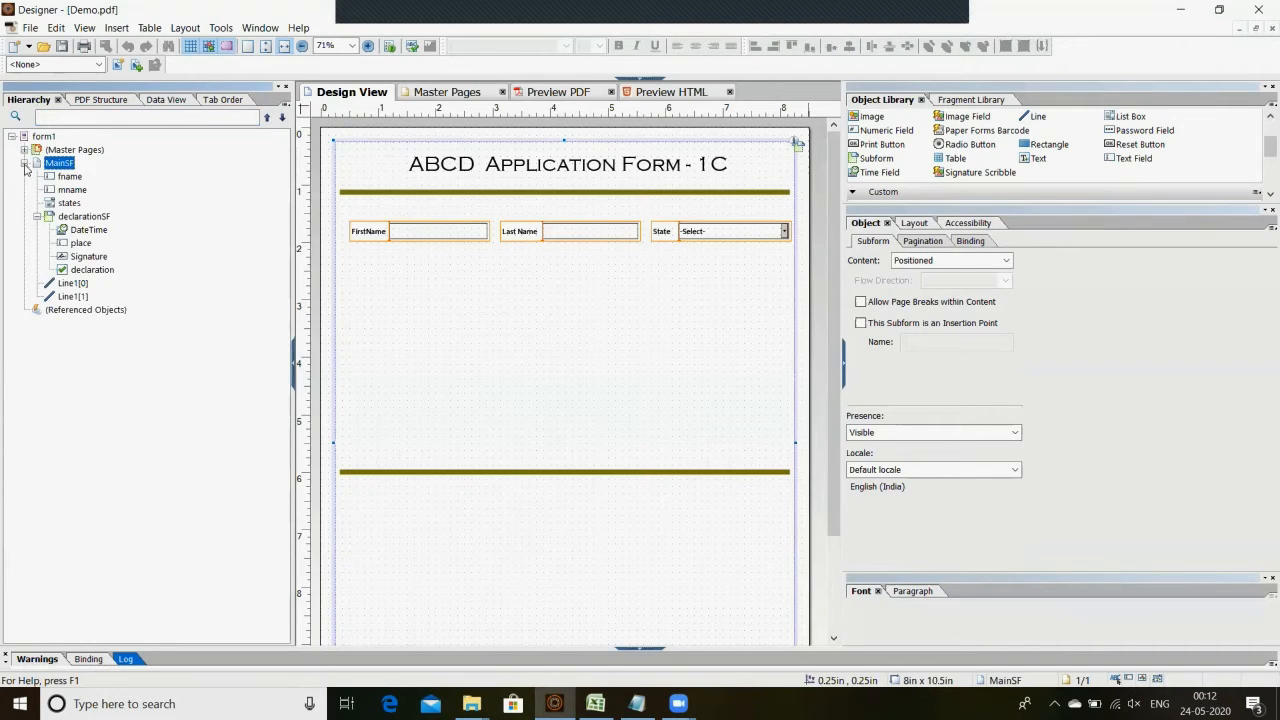
left_click(86, 219)
left_click(932, 432)
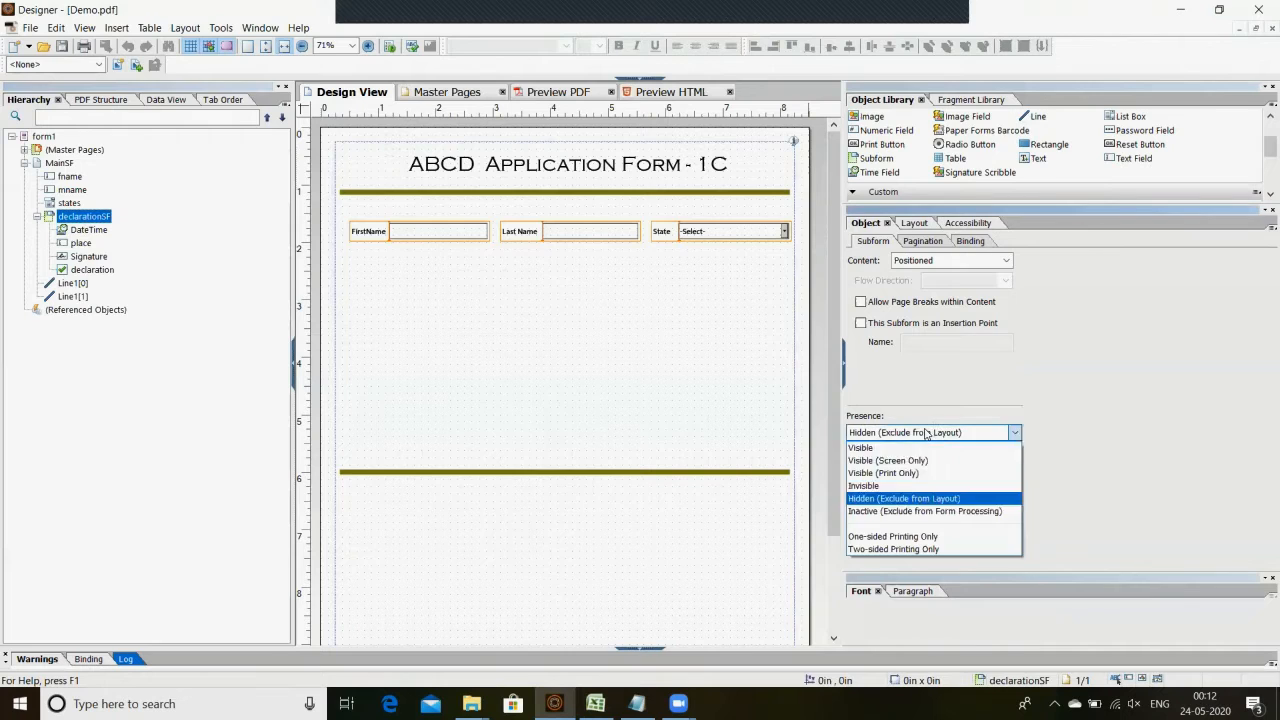
left_click(903, 448)
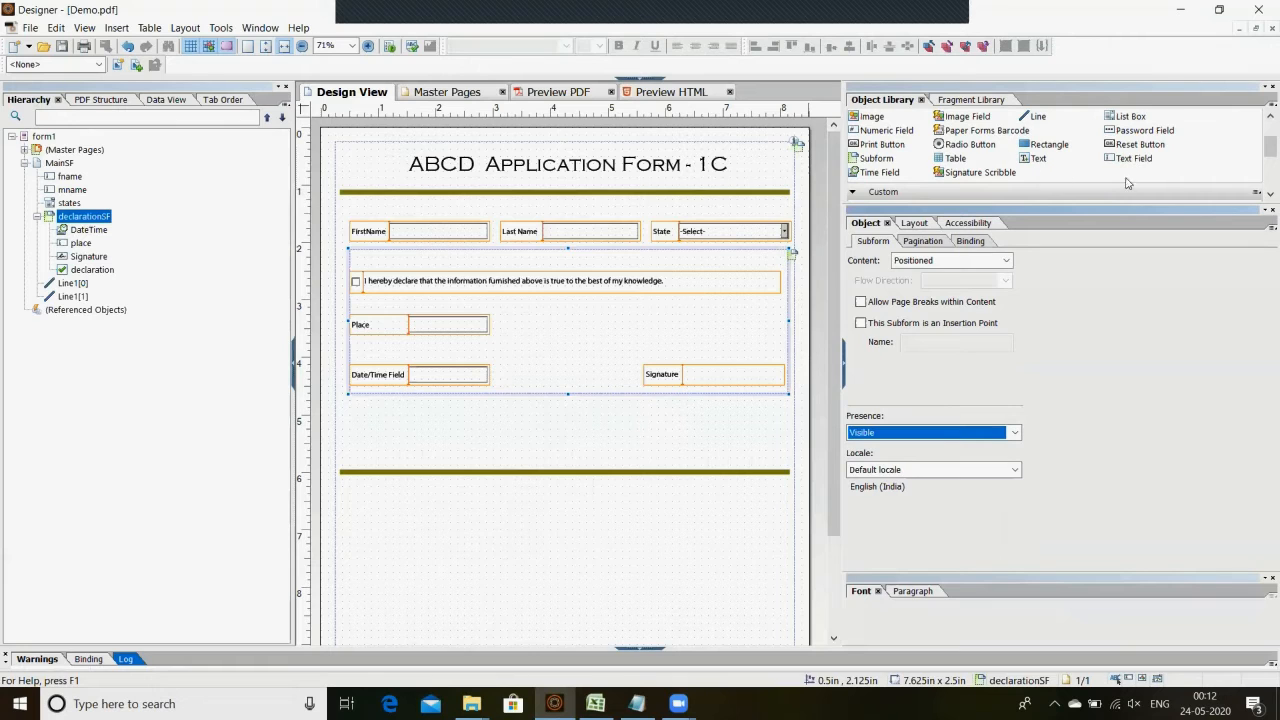
Add a text field above the Signature field in the declaration subform and caption it Phone/Mobile#
left_click_drag(1127, 166, 712, 322)
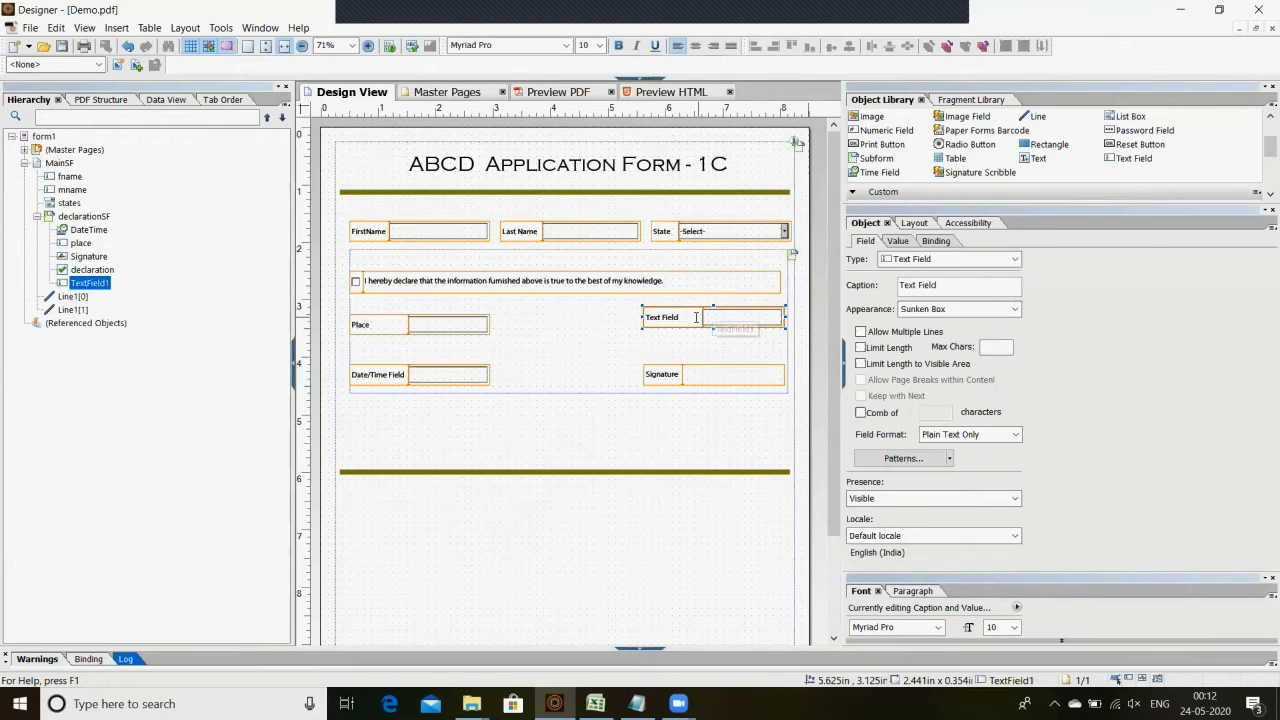
double_click(678, 318)
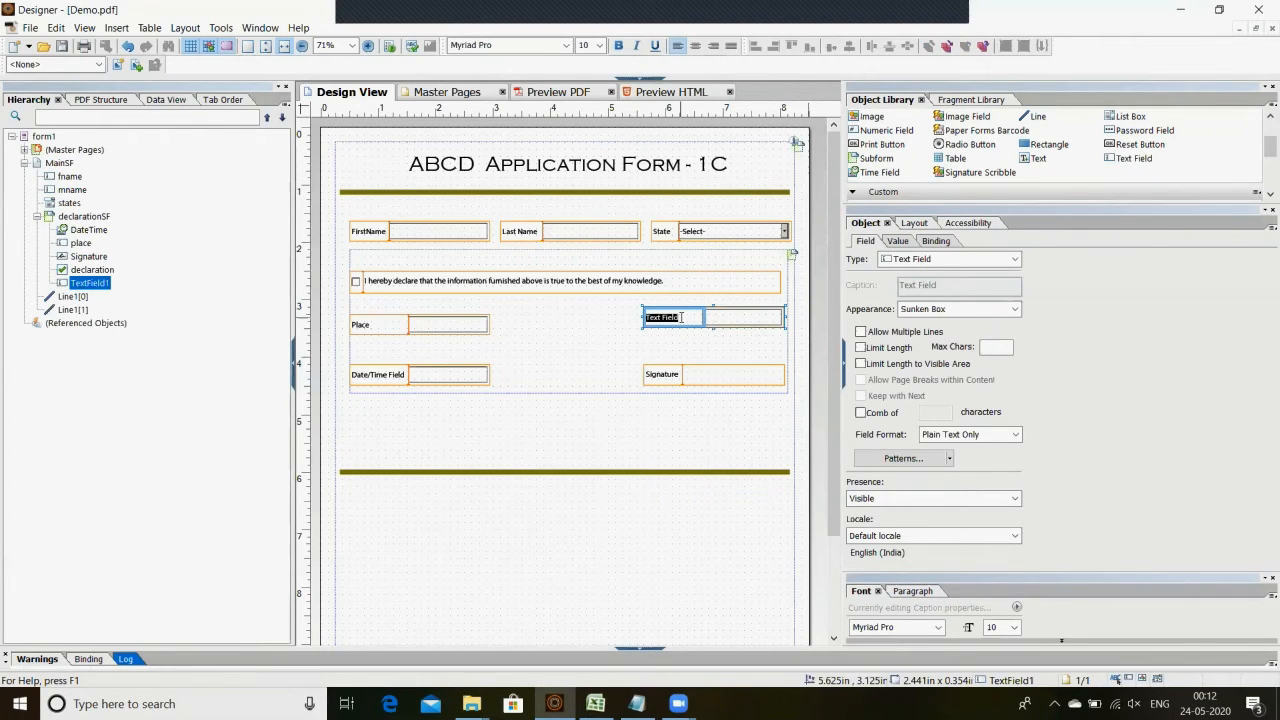
type("Phone/Mobile#")
left_click(557, 355)
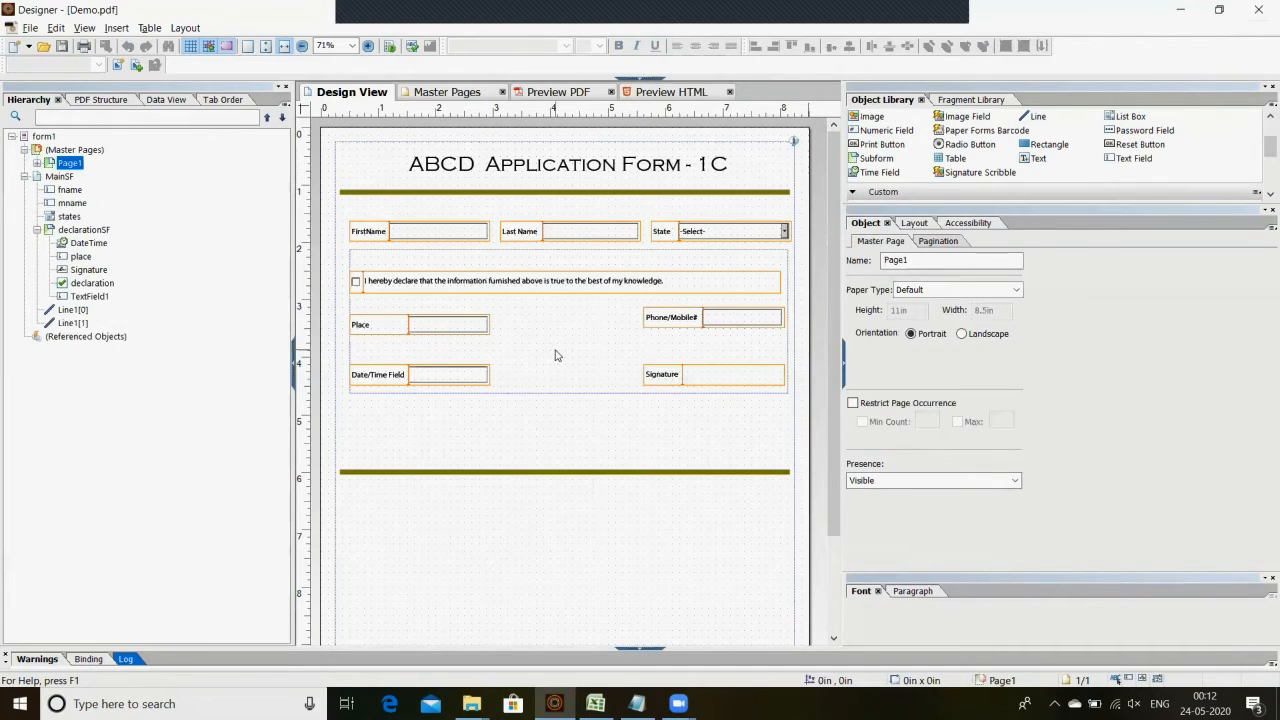
Switch to Notepad and add an empty phone element below the Lname element
key("alt+Tab")
type("<")
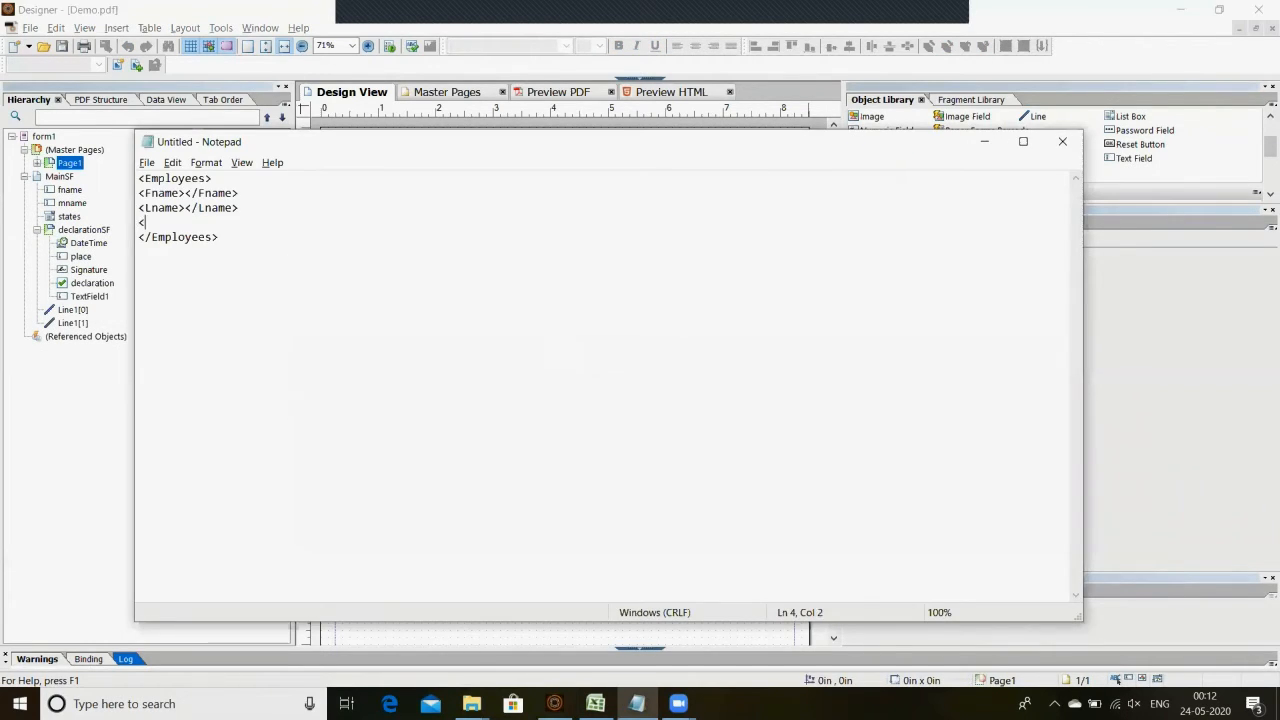
type("phone></phone>")
Fill in the sample XML values: Trump for Fname, D for Lname, and a phone number for phone
key("Up")
key("Up")
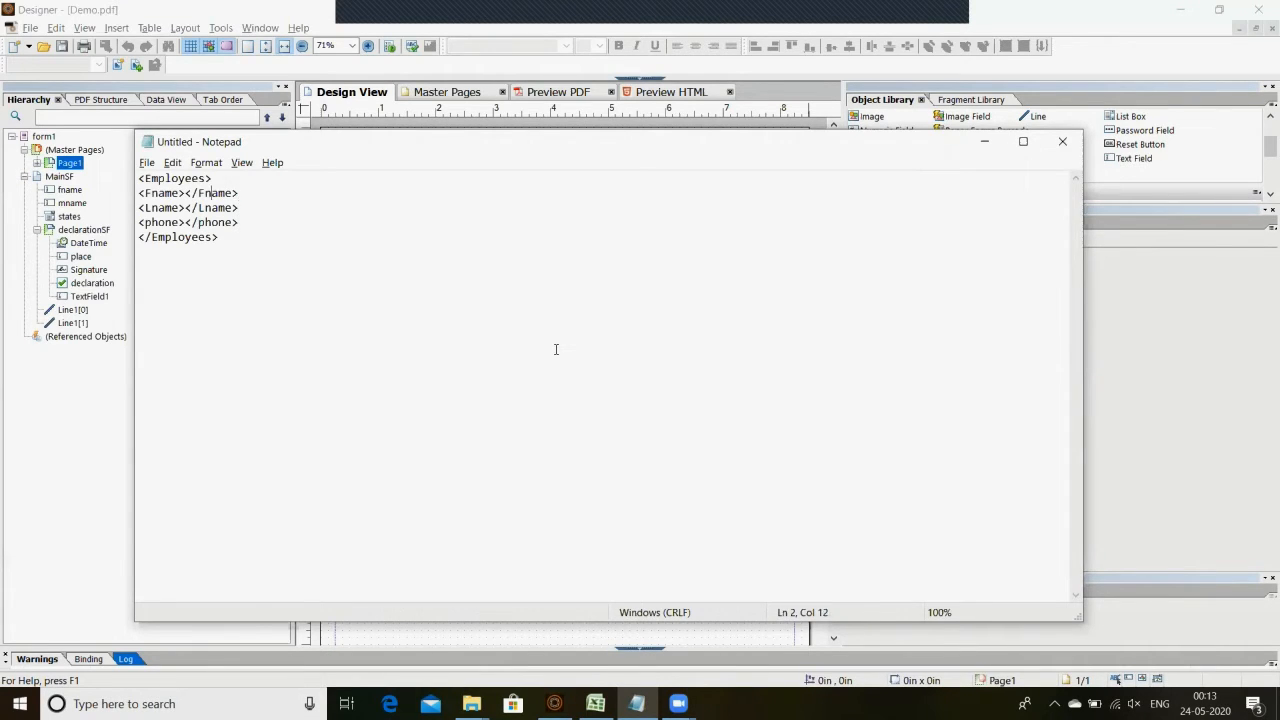
key("Left")
key("Left")
type("Trump")
key("Left")
key("Left")
type("D")
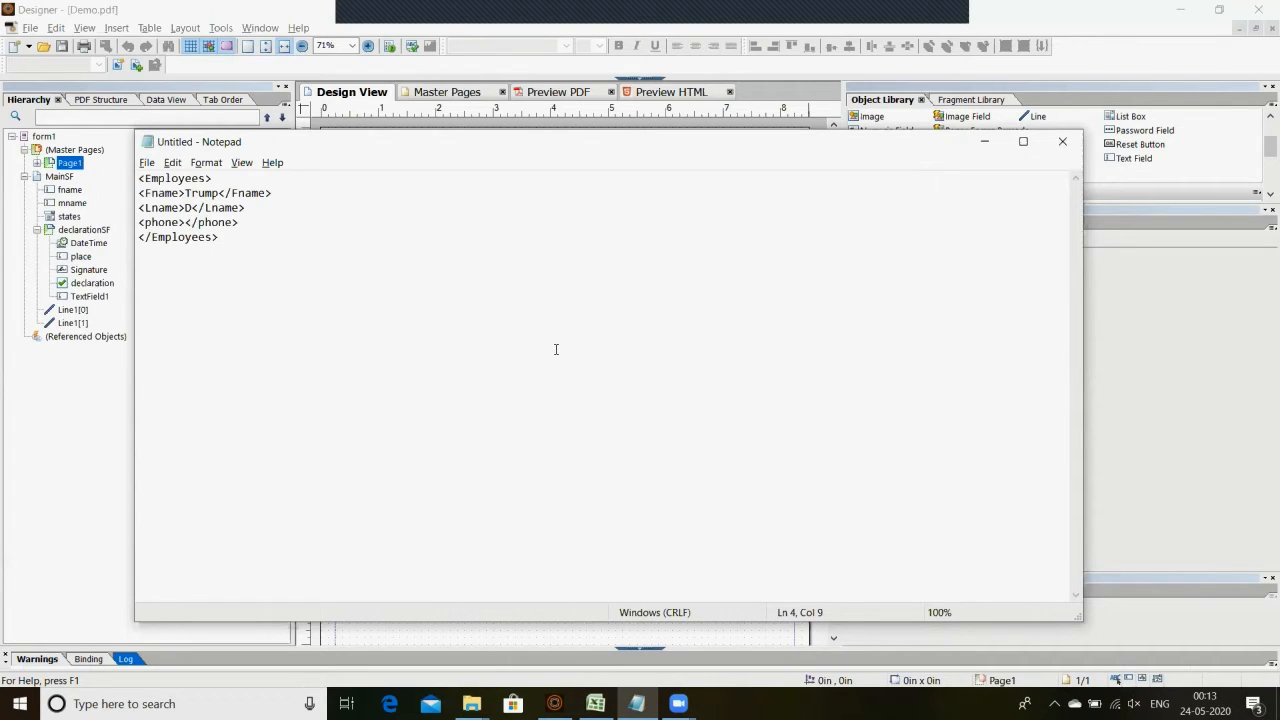
type("12345677")
key("BackSpace")
type("890")
Save the XML as samppledata.xml in the AEM Recordings folder on C:, with All Files as the file type
key("ctrl+s")
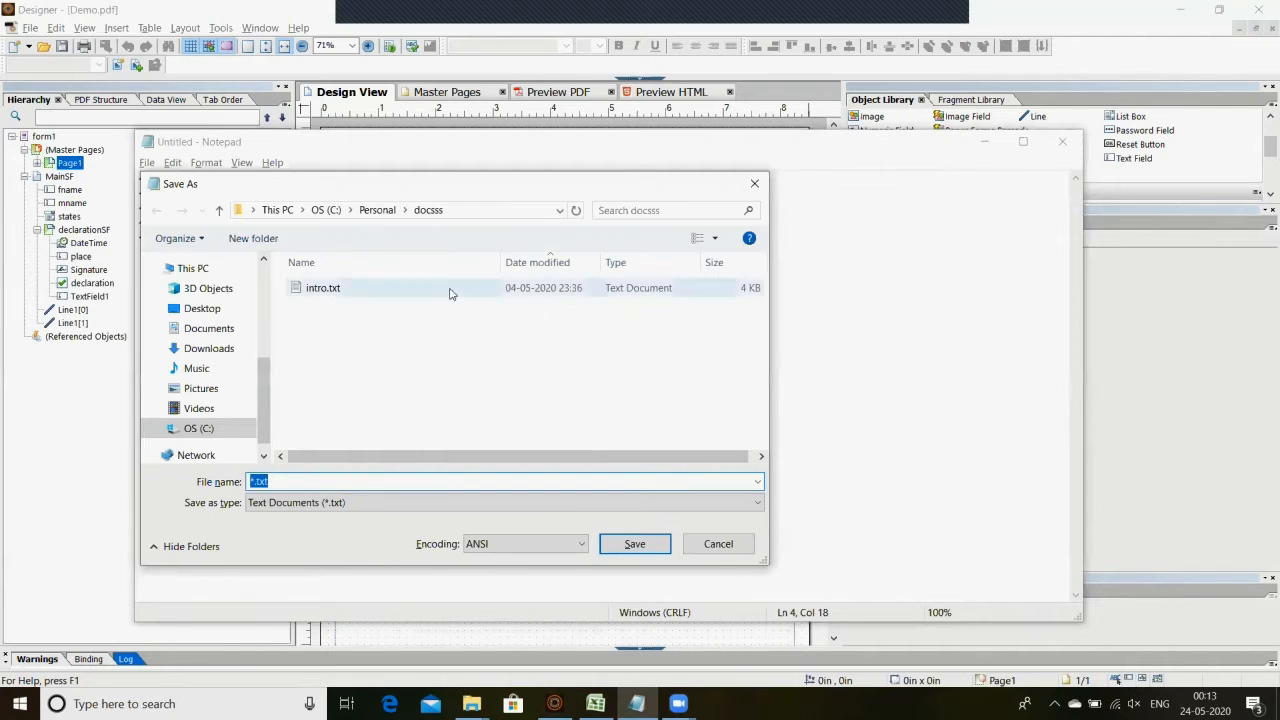
left_click(285, 210)
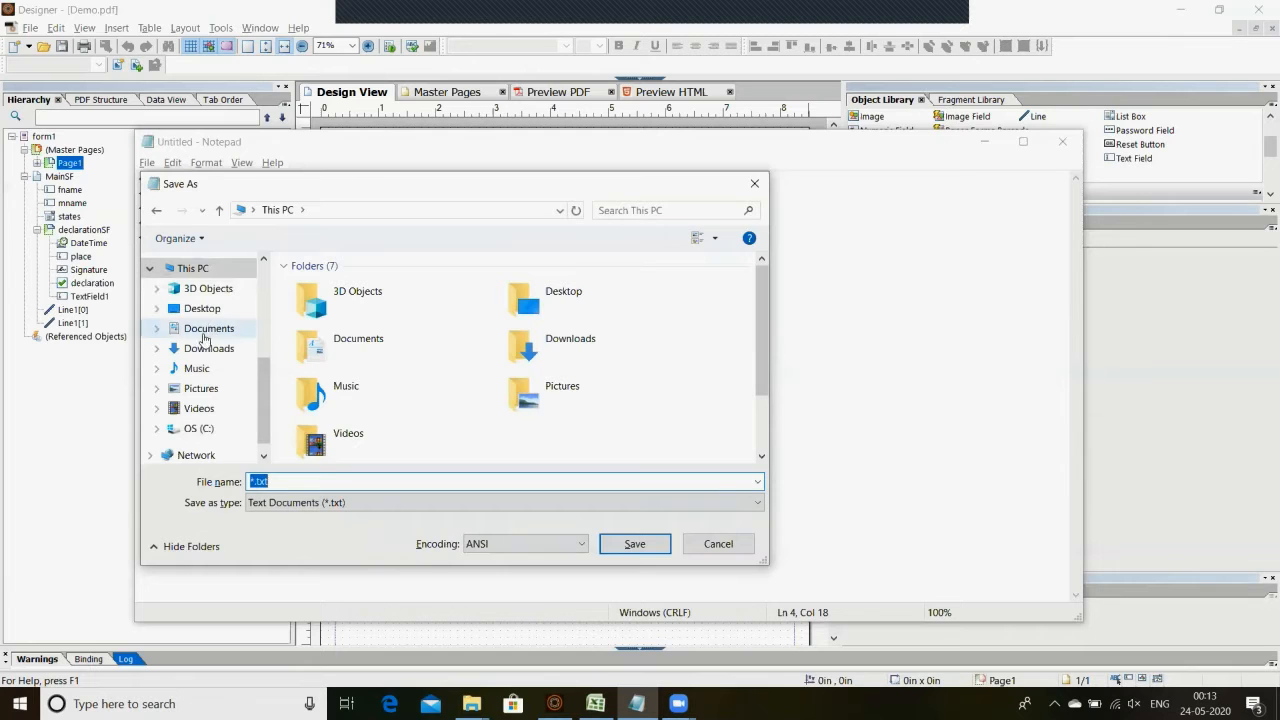
left_click(210, 436)
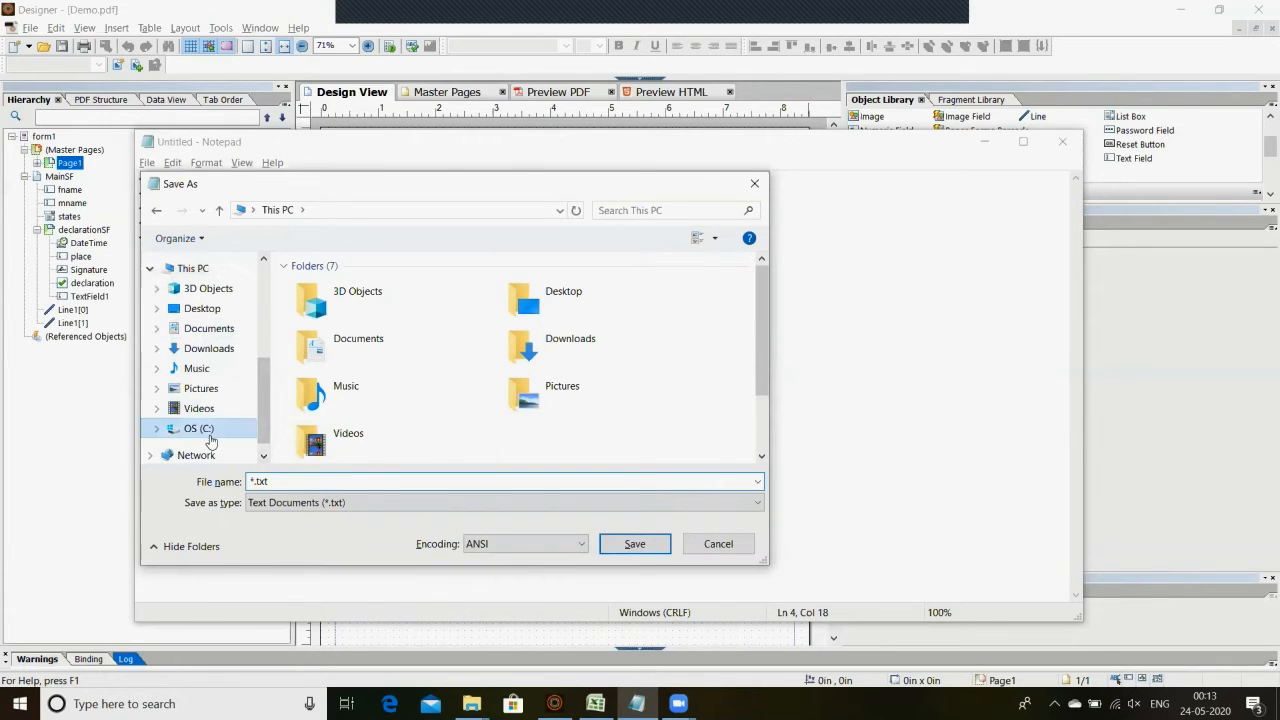
left_click(337, 288)
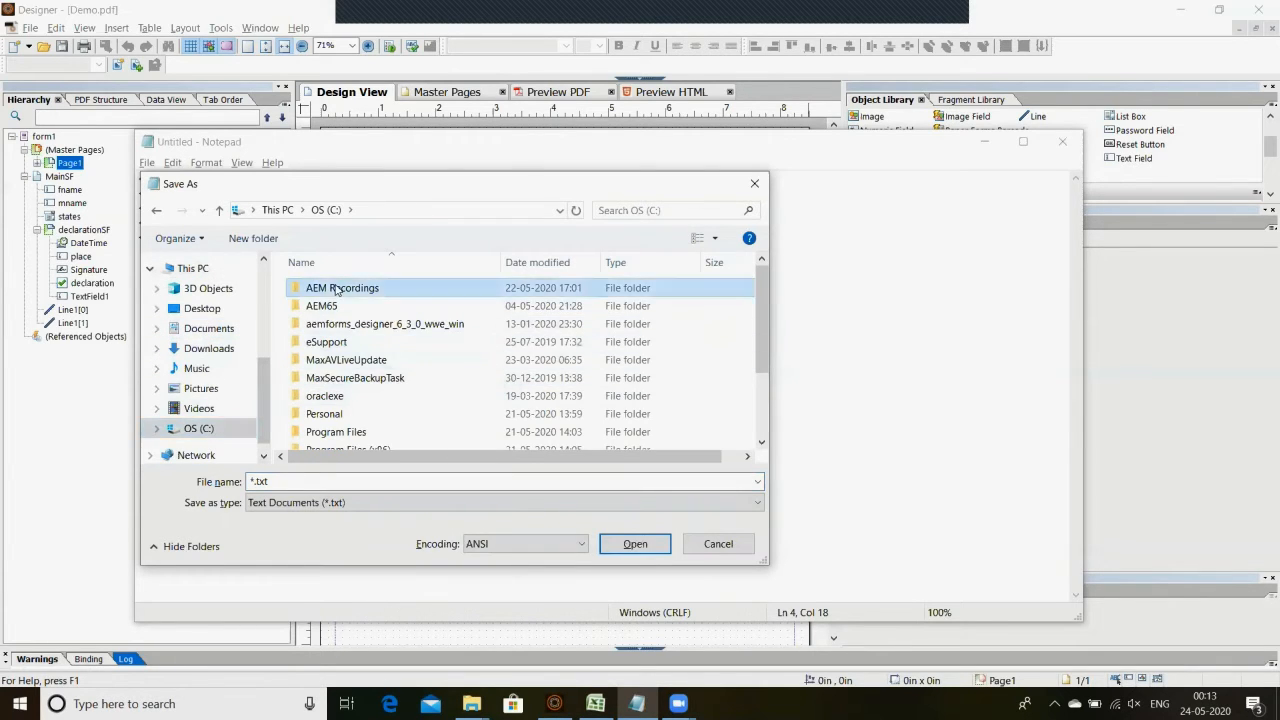
double_click(337, 288)
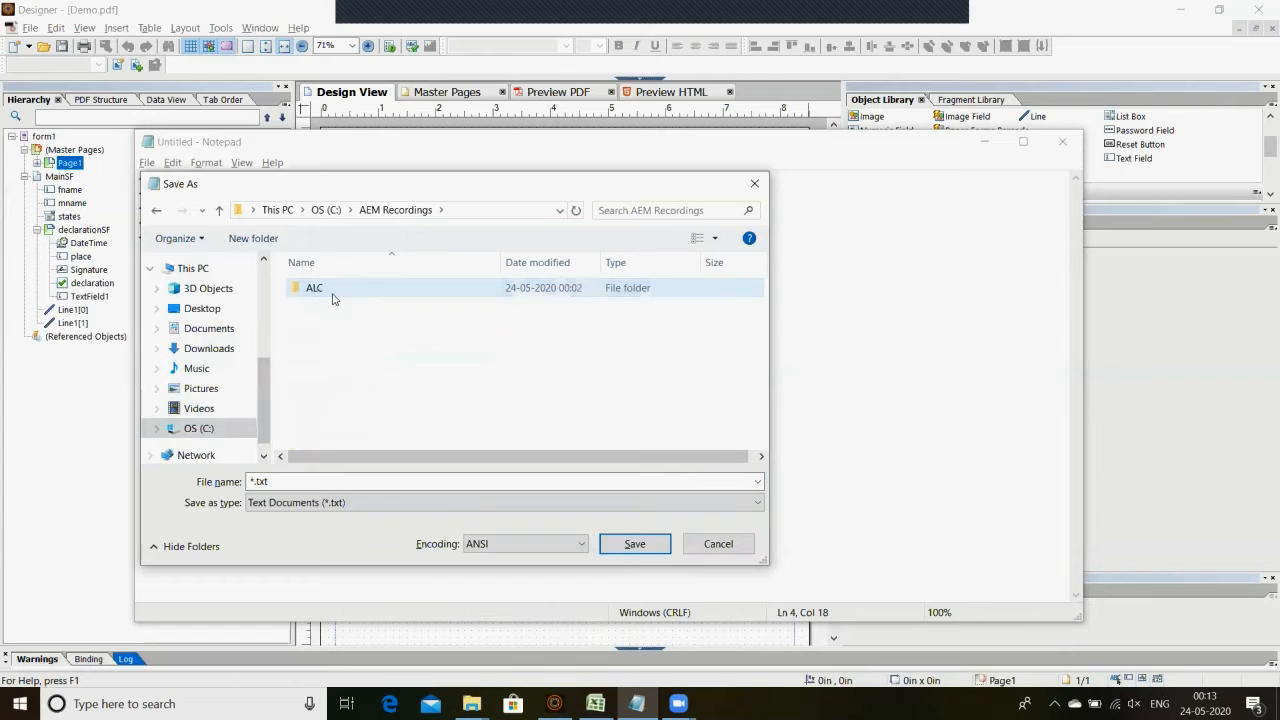
left_click(340, 504)
left_click(310, 535)
left_click(320, 484)
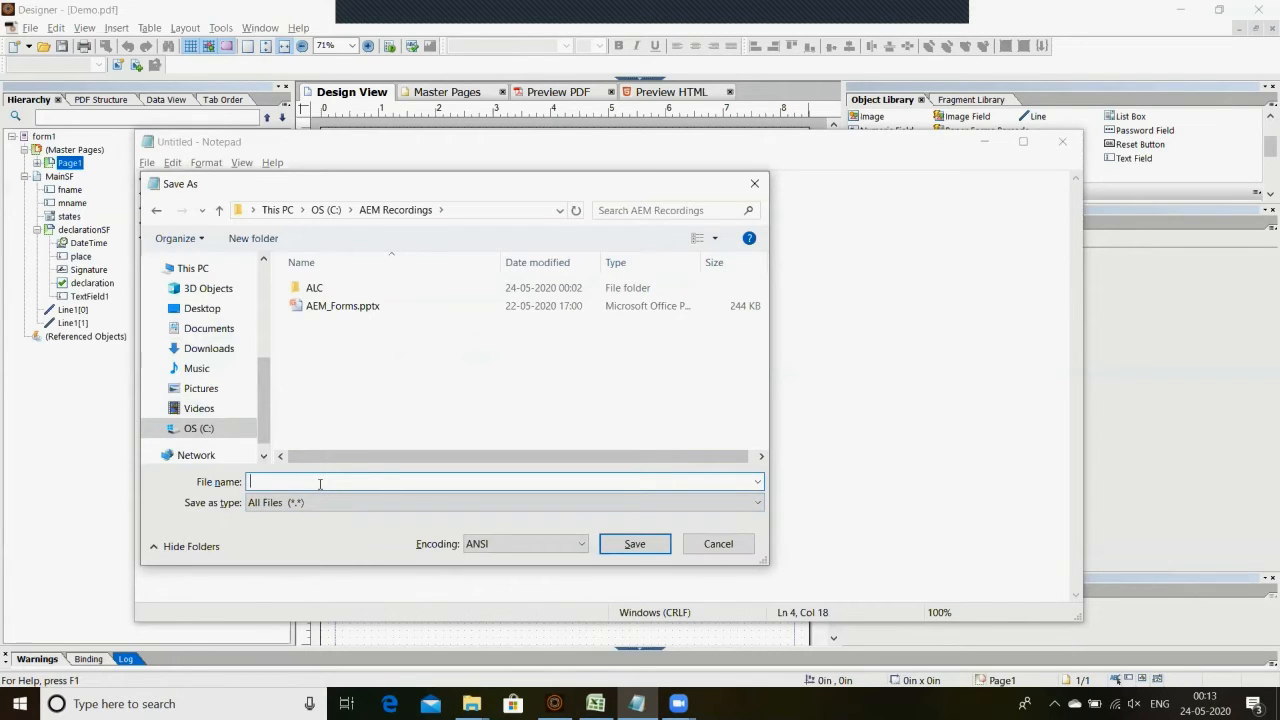
type("samppledata.xml")
left_click(636, 546)
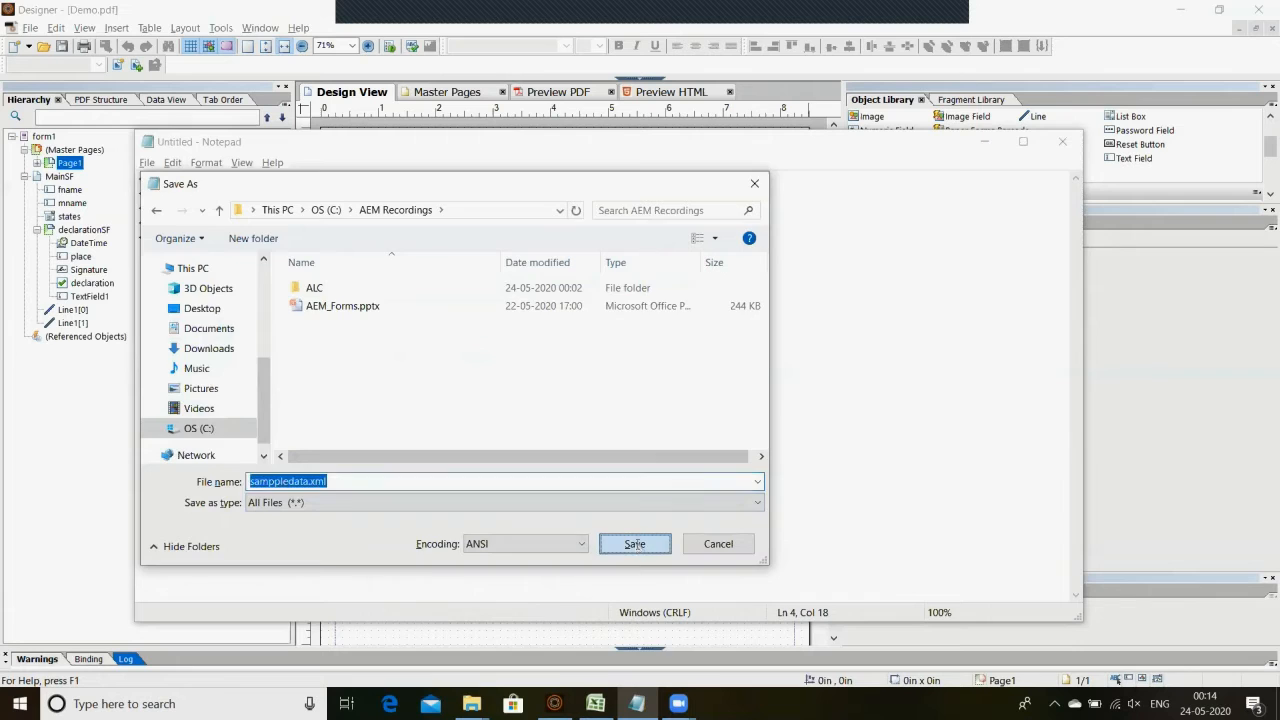
Check the FirstName field's binding name in Designer and change the opening Fname tag in the Notepad XML to fname
key("alt+Tab")
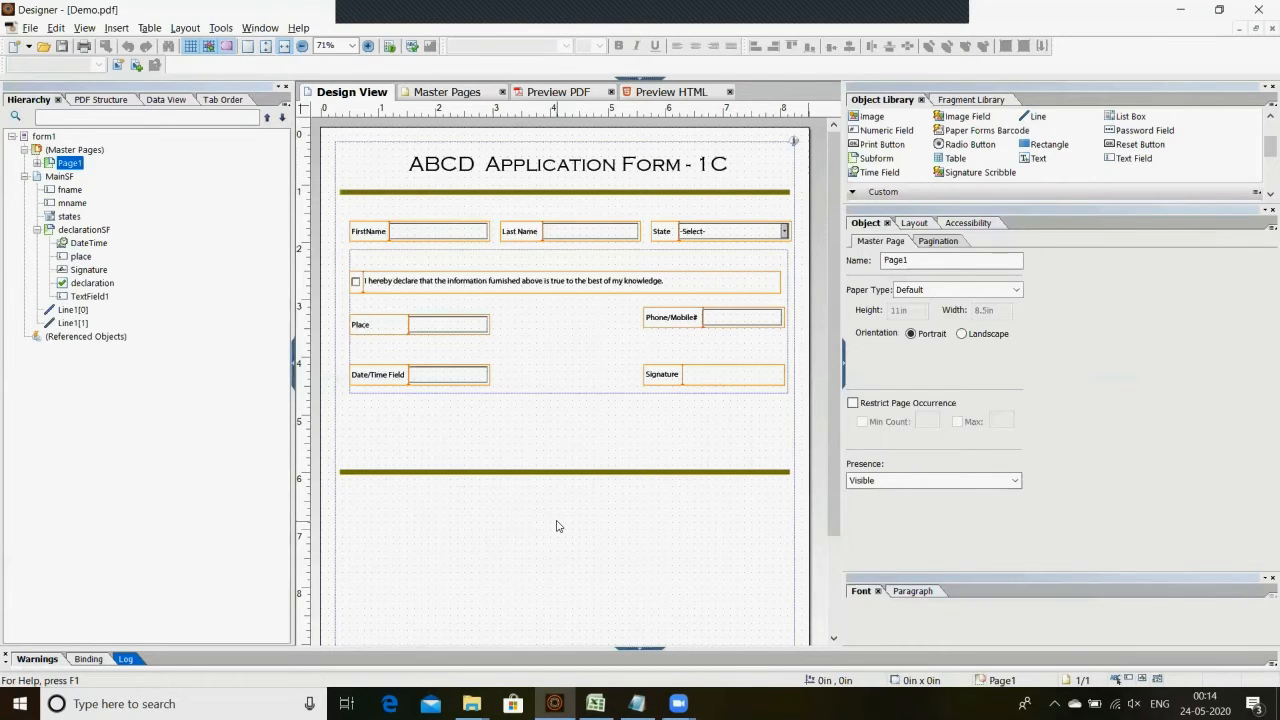
left_click(409, 230)
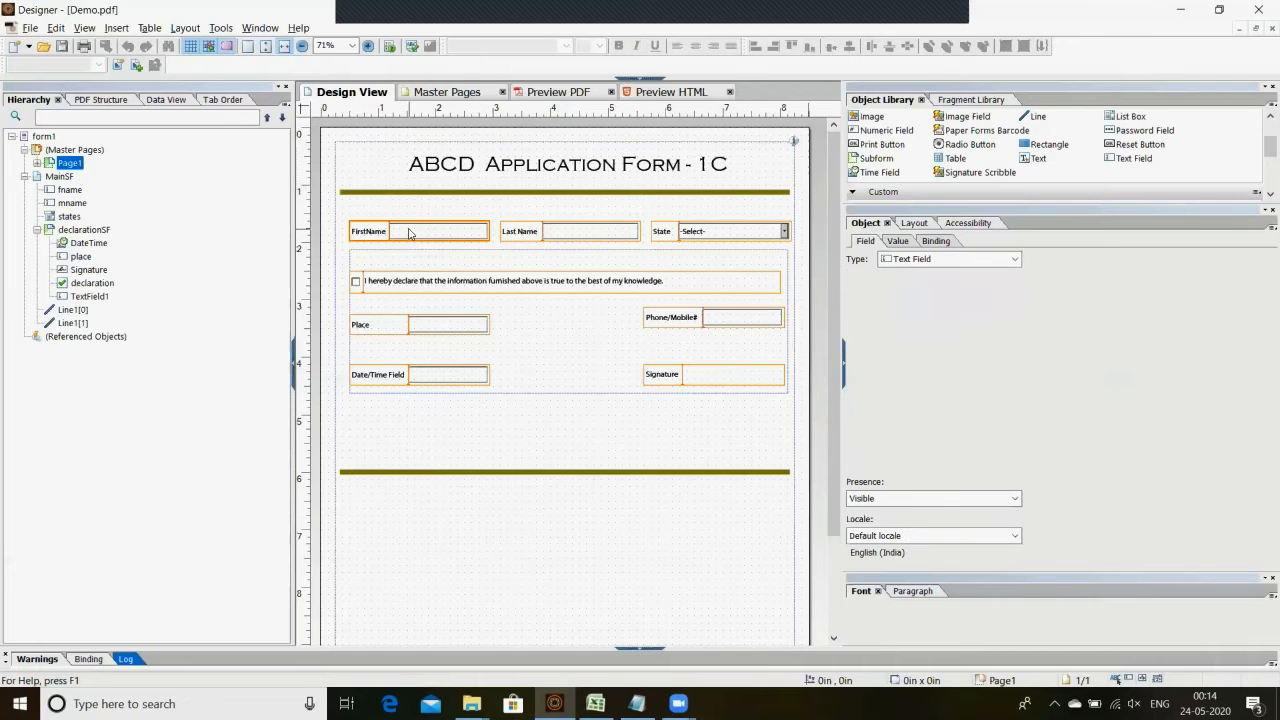
left_click(946, 241)
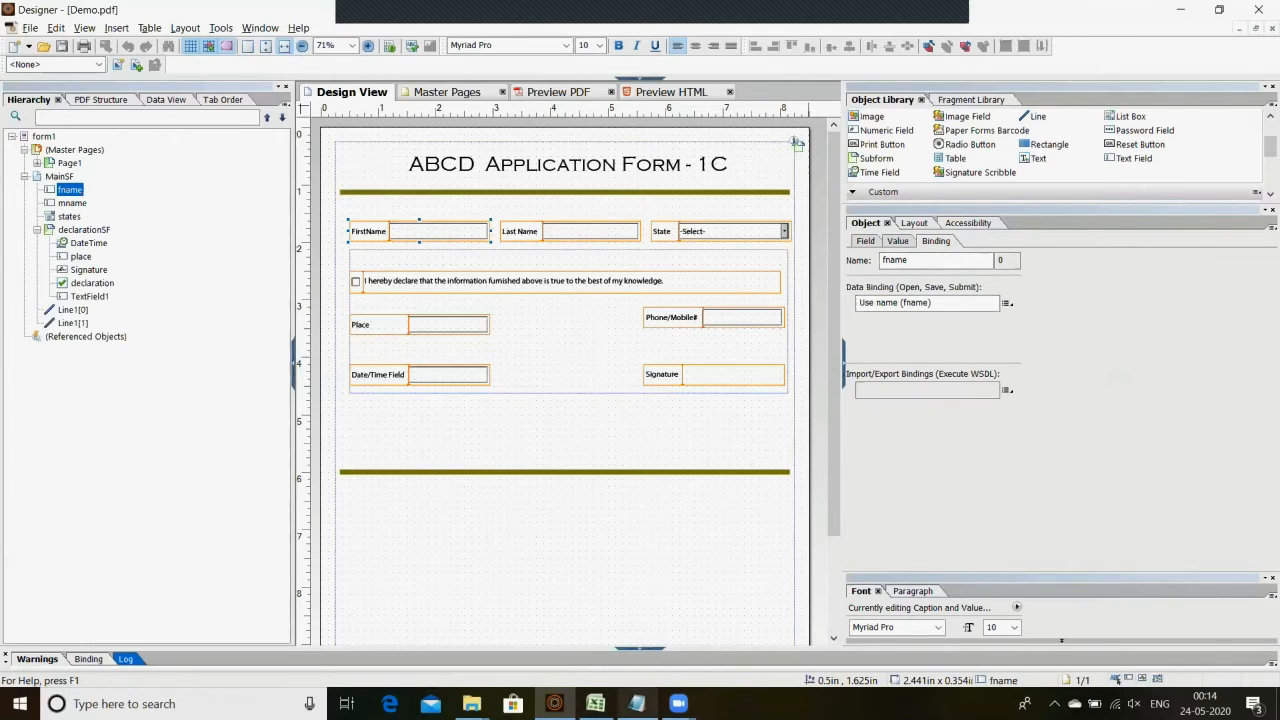
left_click(636, 703)
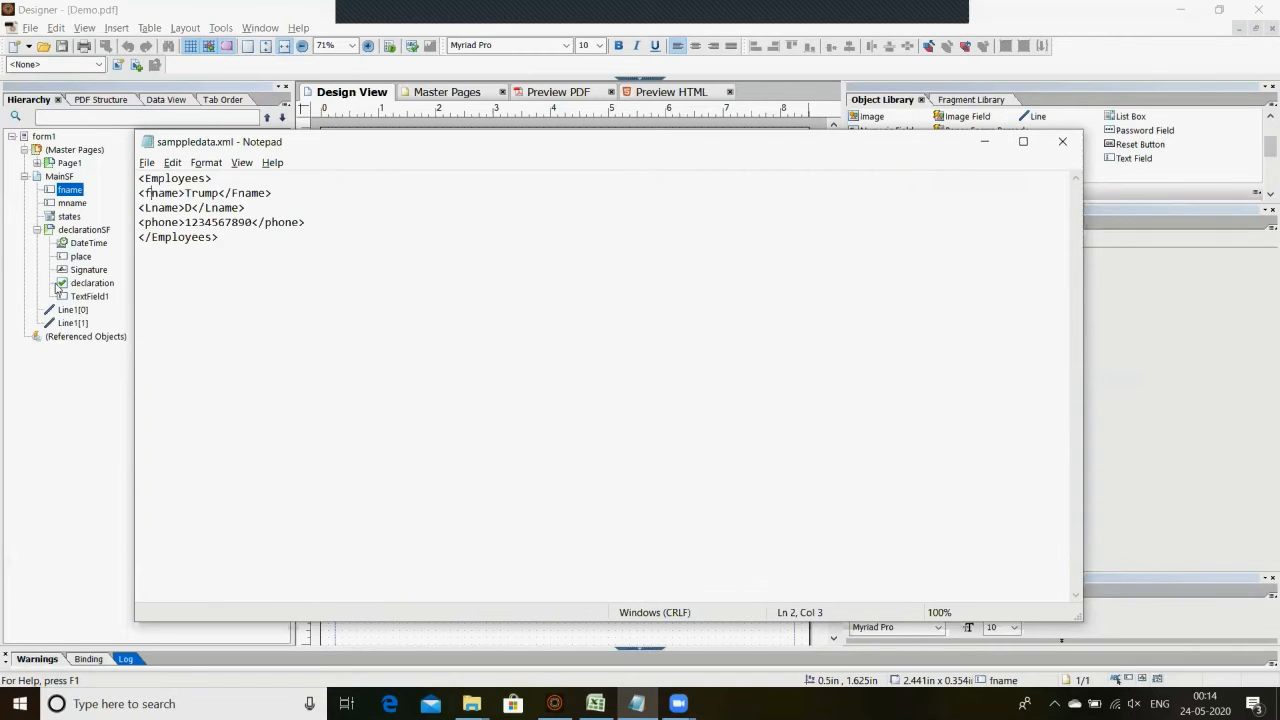
left_click_drag(143, 193, 179, 193)
Compare the Last Name field's binding name in Designer with the Lname tag in the Notepad XML
key("alt+Tab")
left_click(590, 231)
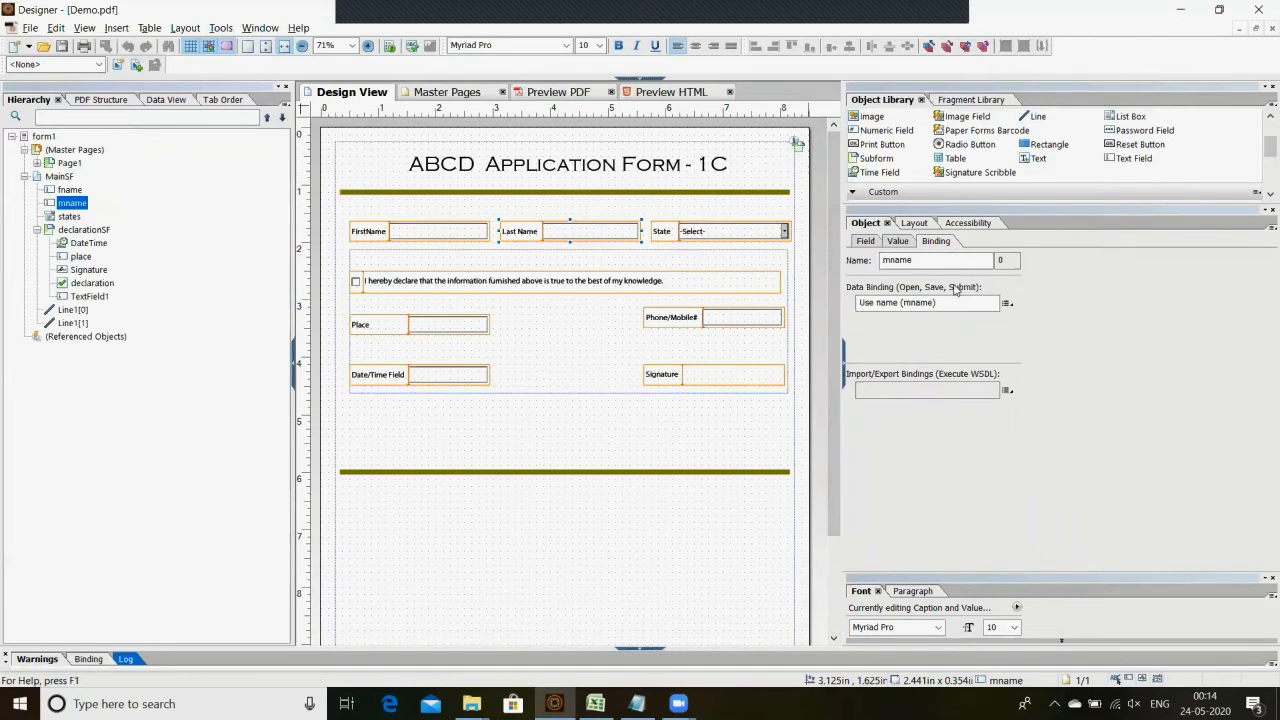
left_click(916, 264)
key("alt+Tab")
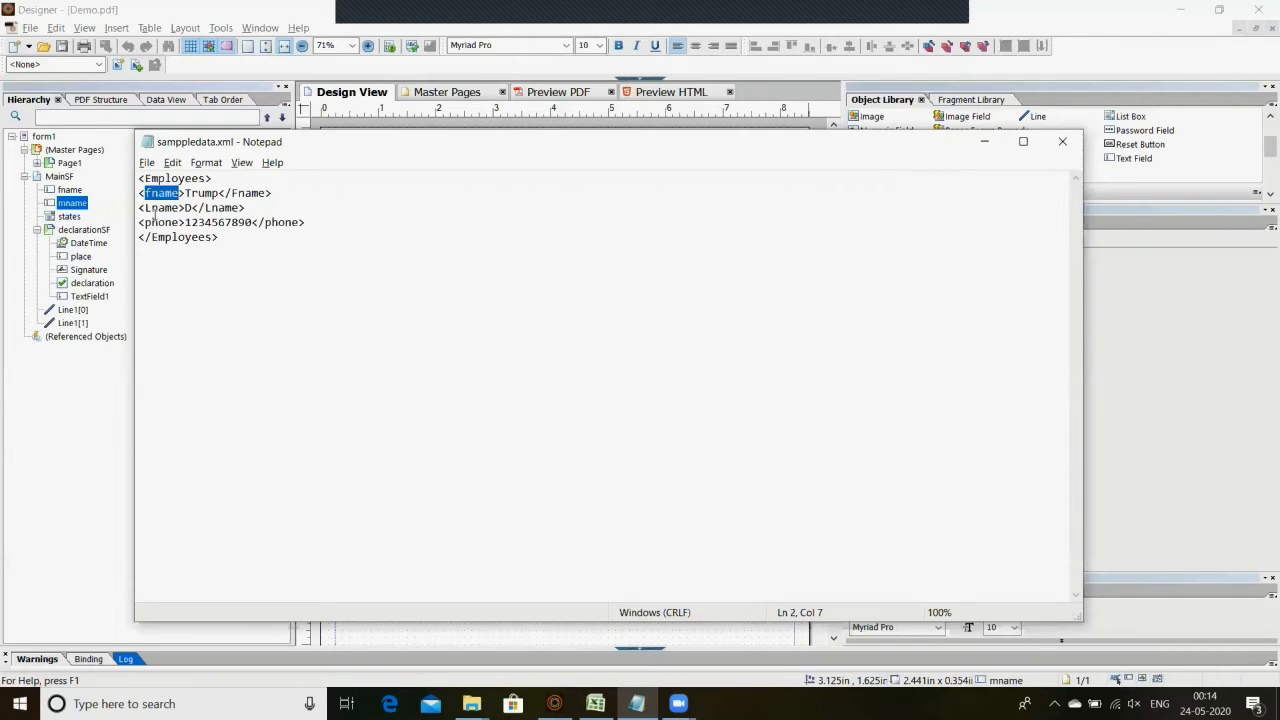
left_click(149, 208)
key("alt+Tab")
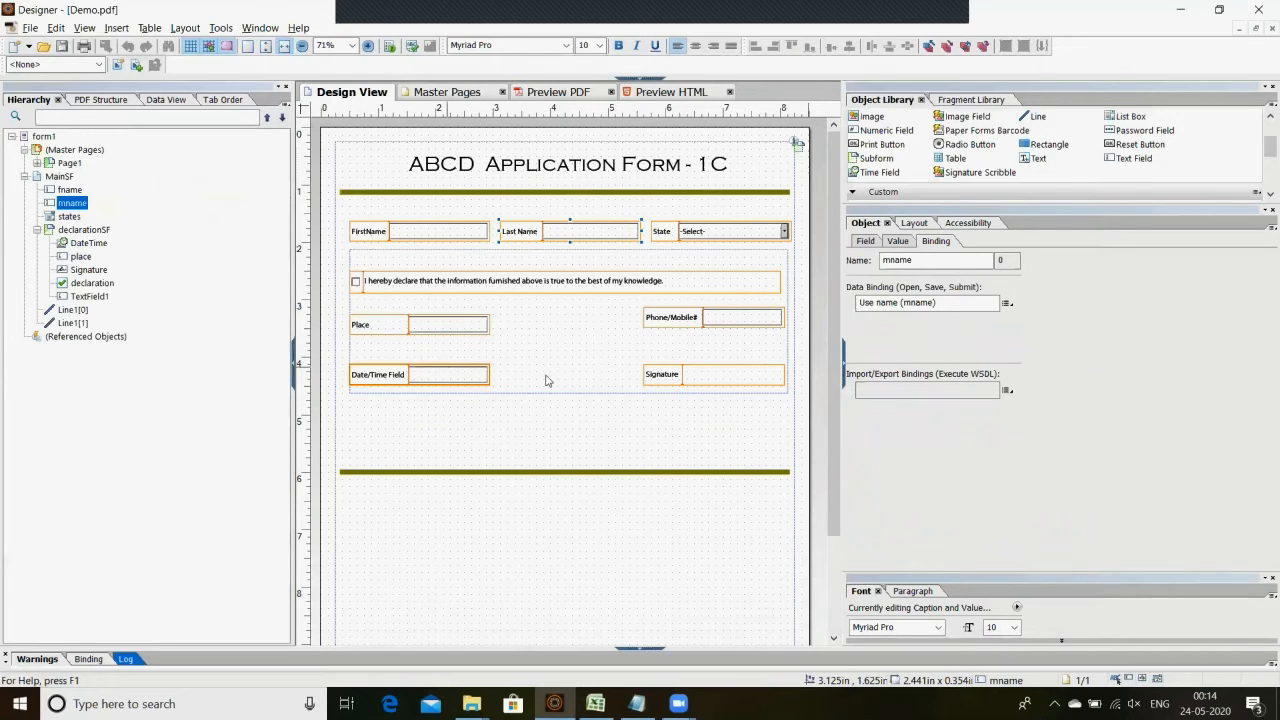
Rename the Phone/Mobile# text field as phone in the form hierarchy, after comparing the field names with the Notepad XML
key("alt+Tab")
key("alt+Tab")
left_click(690, 318)
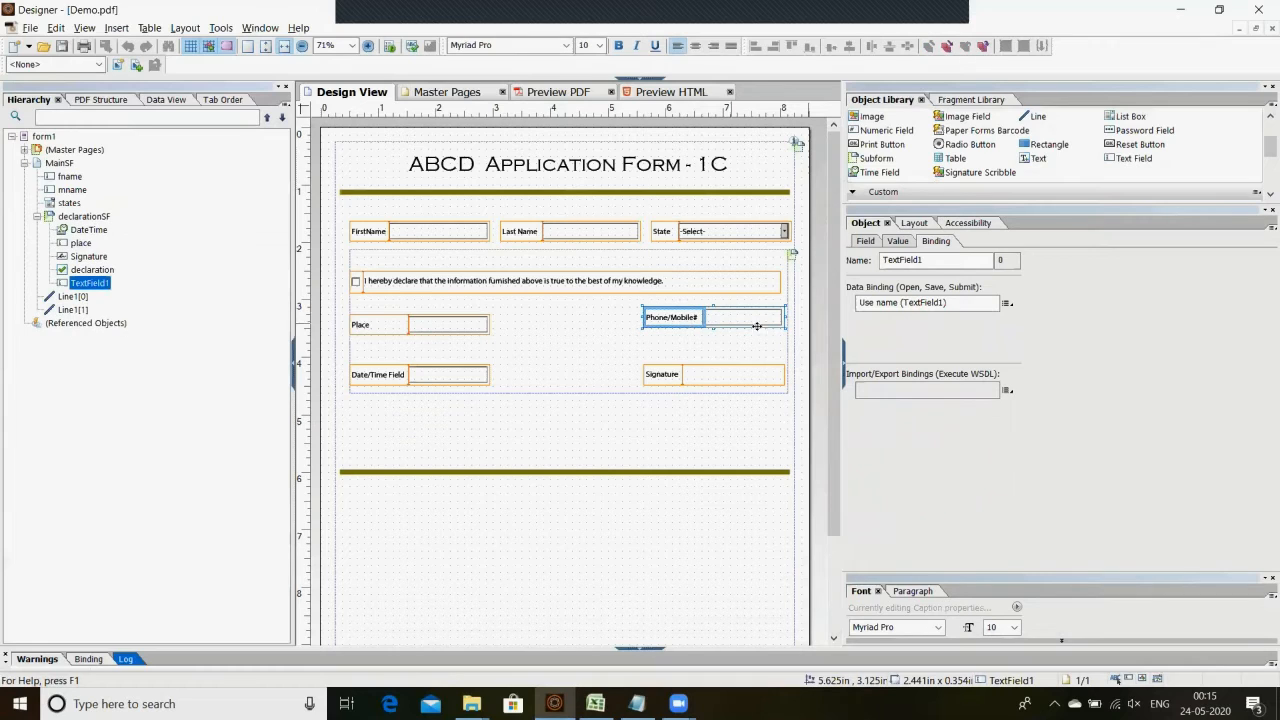
left_click(187, 266)
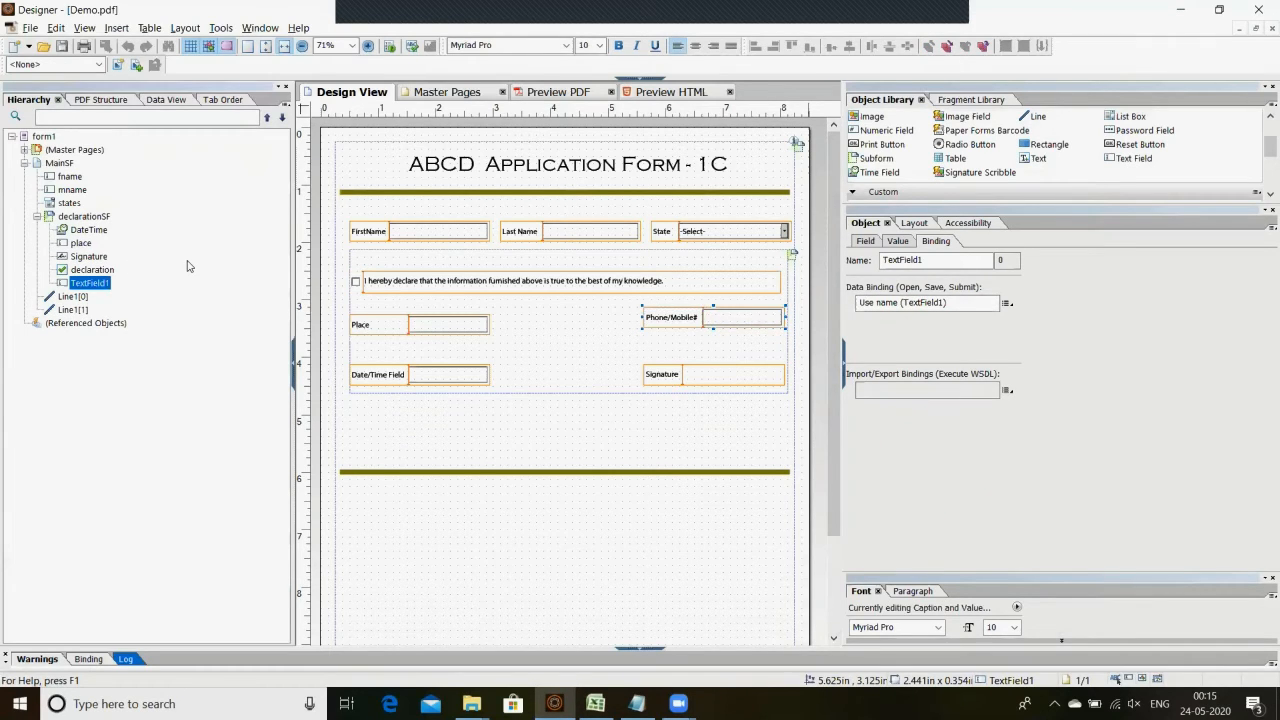
left_click(90, 284)
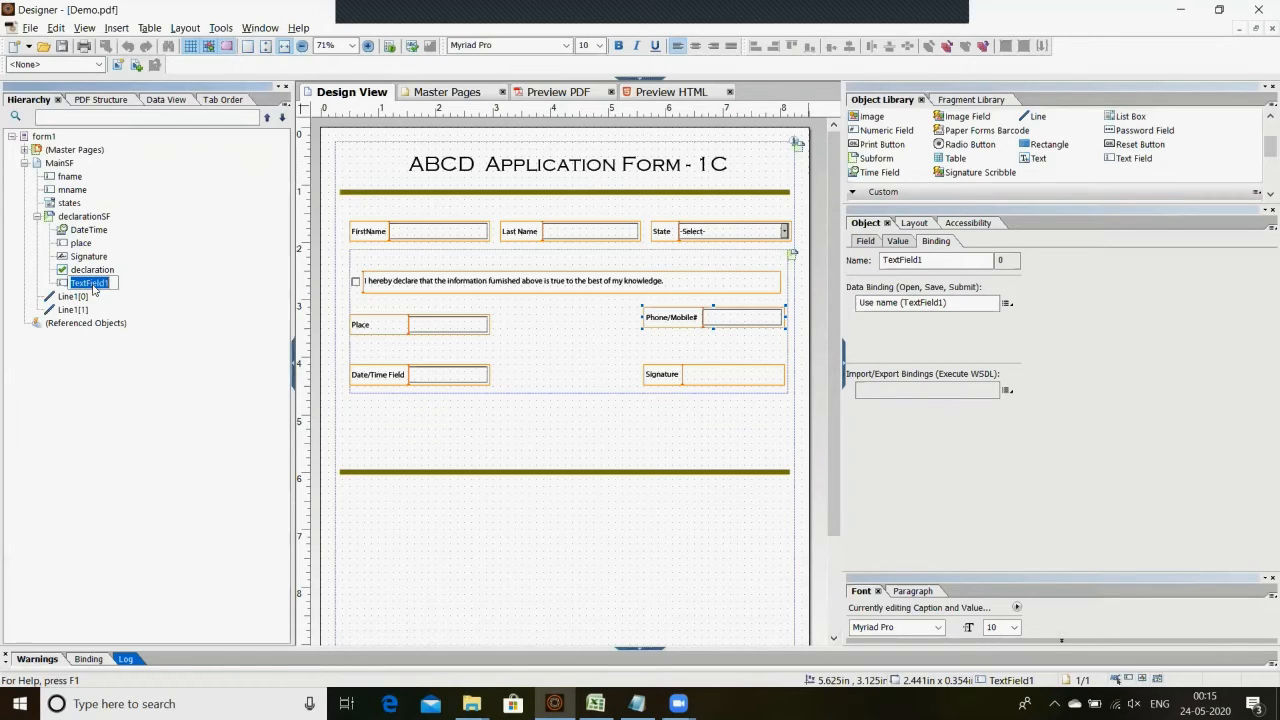
type("phone")
key("Return")
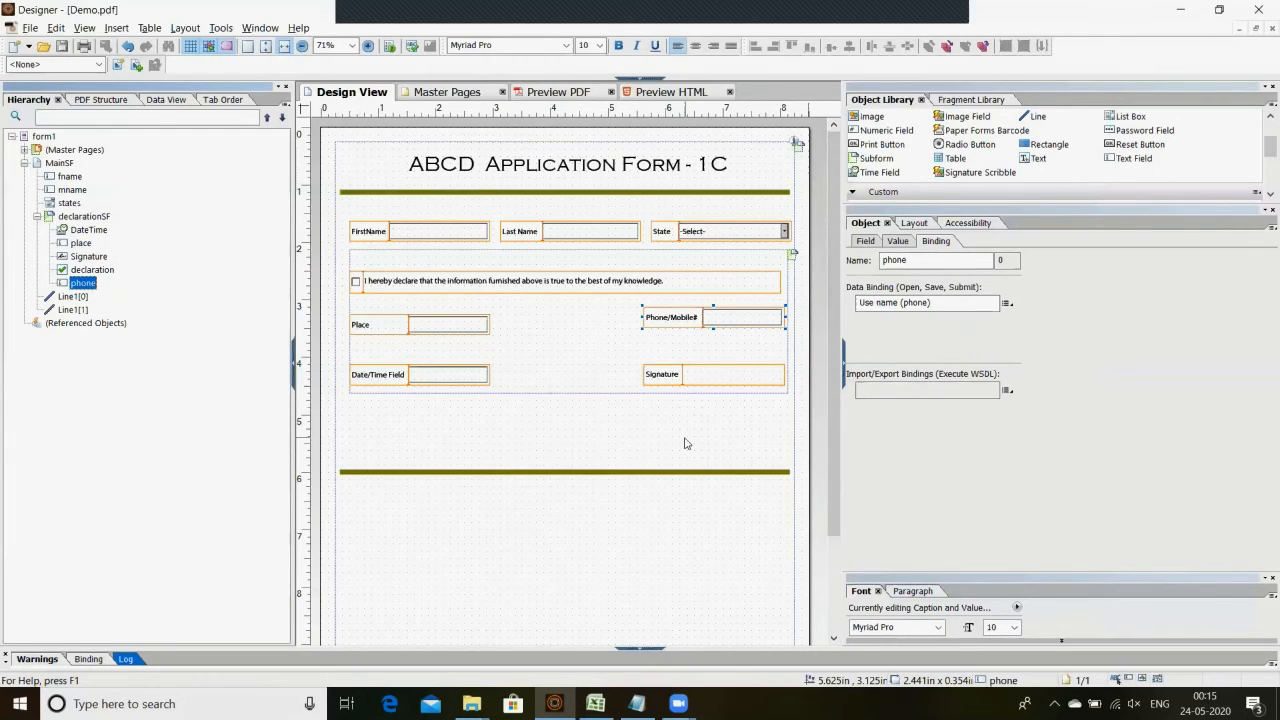
Review the phone field's data binding options without changing them, and save the form
key("alt+Tab")
key("alt+Tab")
left_click(1008, 303)
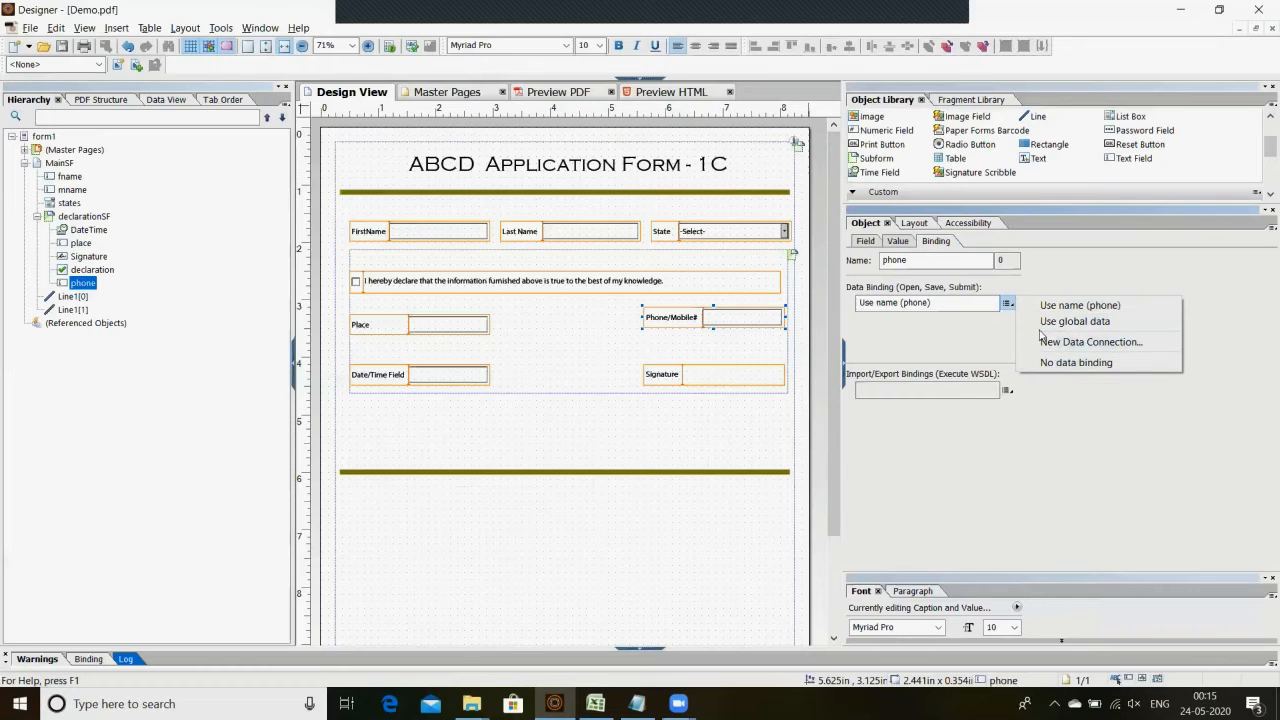
left_click(928, 335)
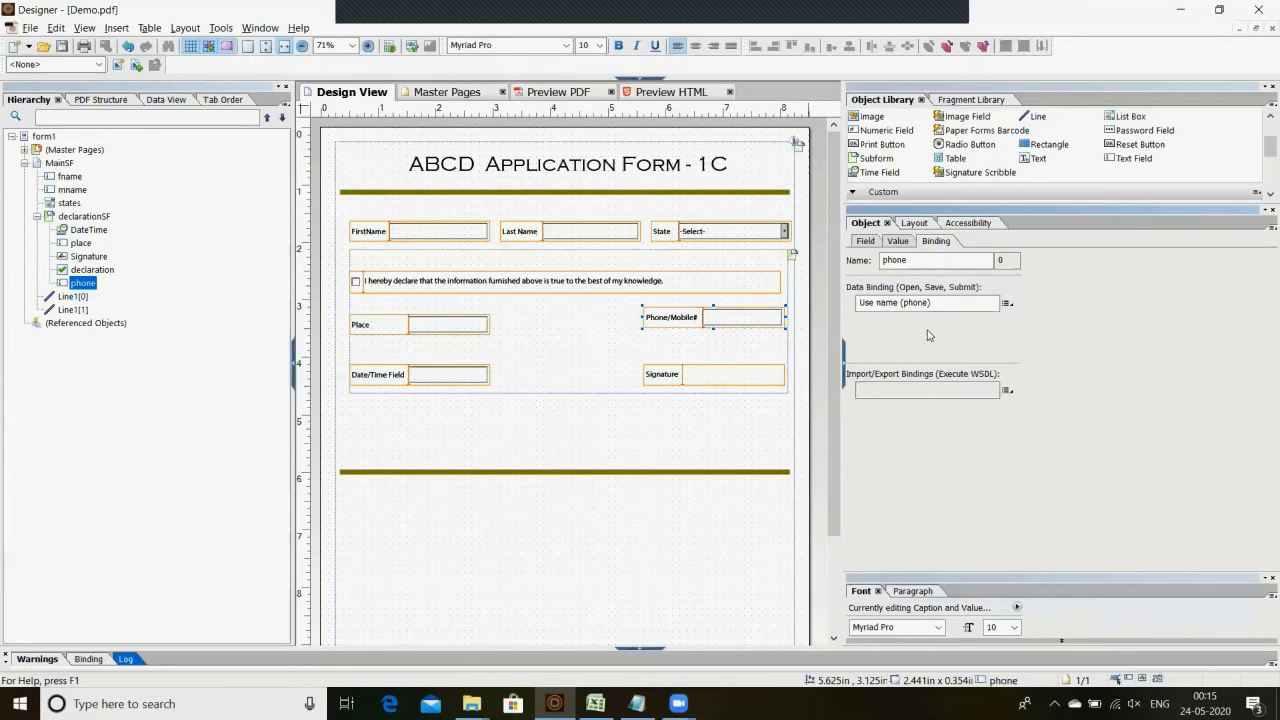
key("ctrl+s")
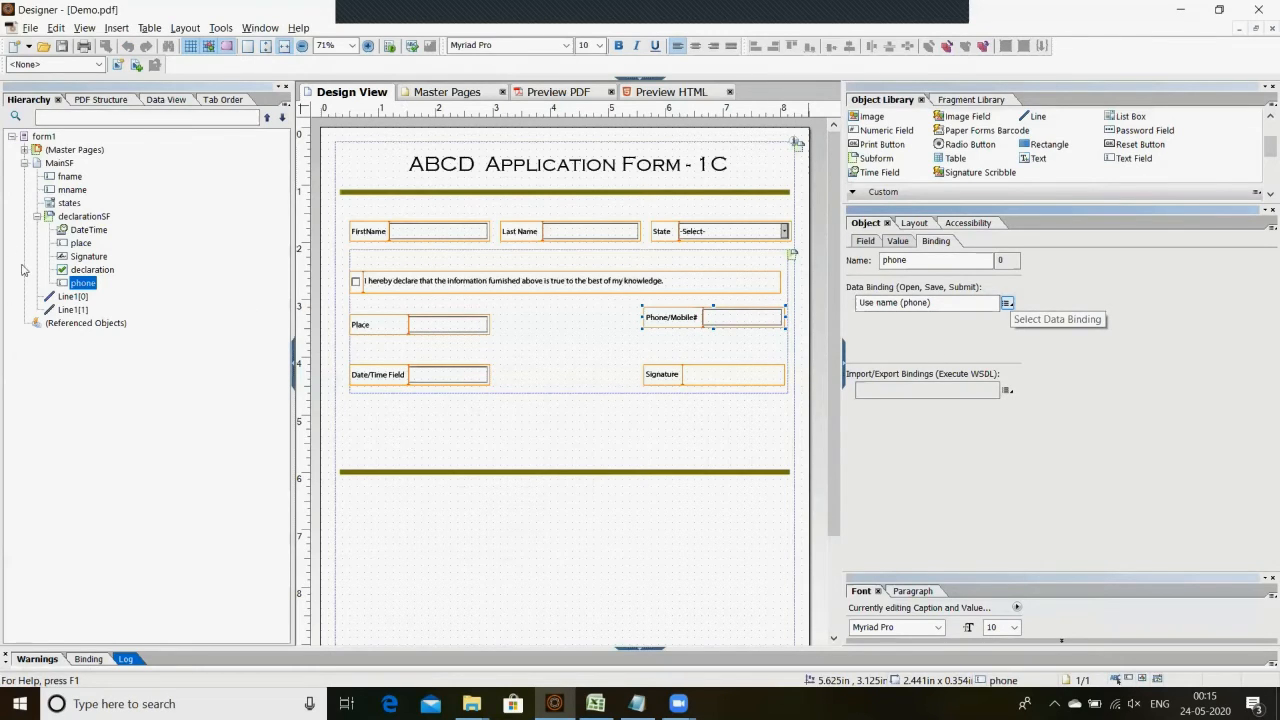
Collapse the declarationSF and MainSF nodes in the hierarchy, and open the Preview settings of the form properties
left_click(38, 218)
left_click(24, 162)
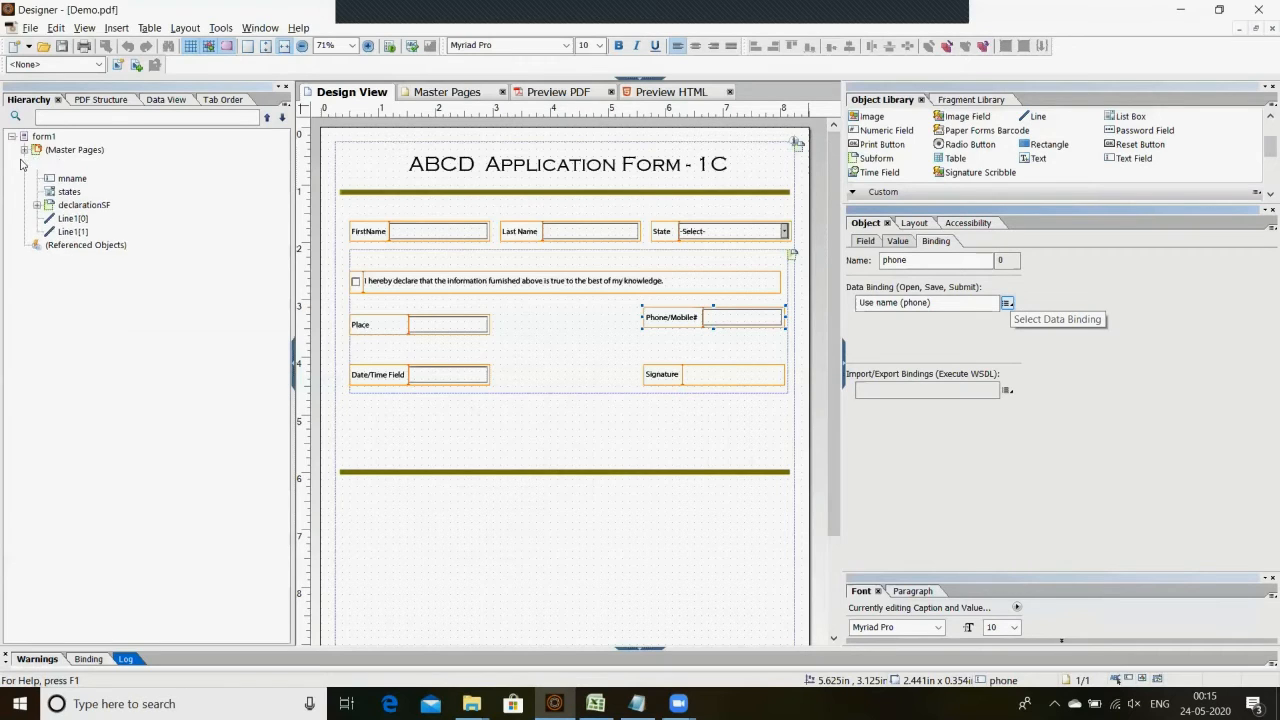
left_click(29, 28)
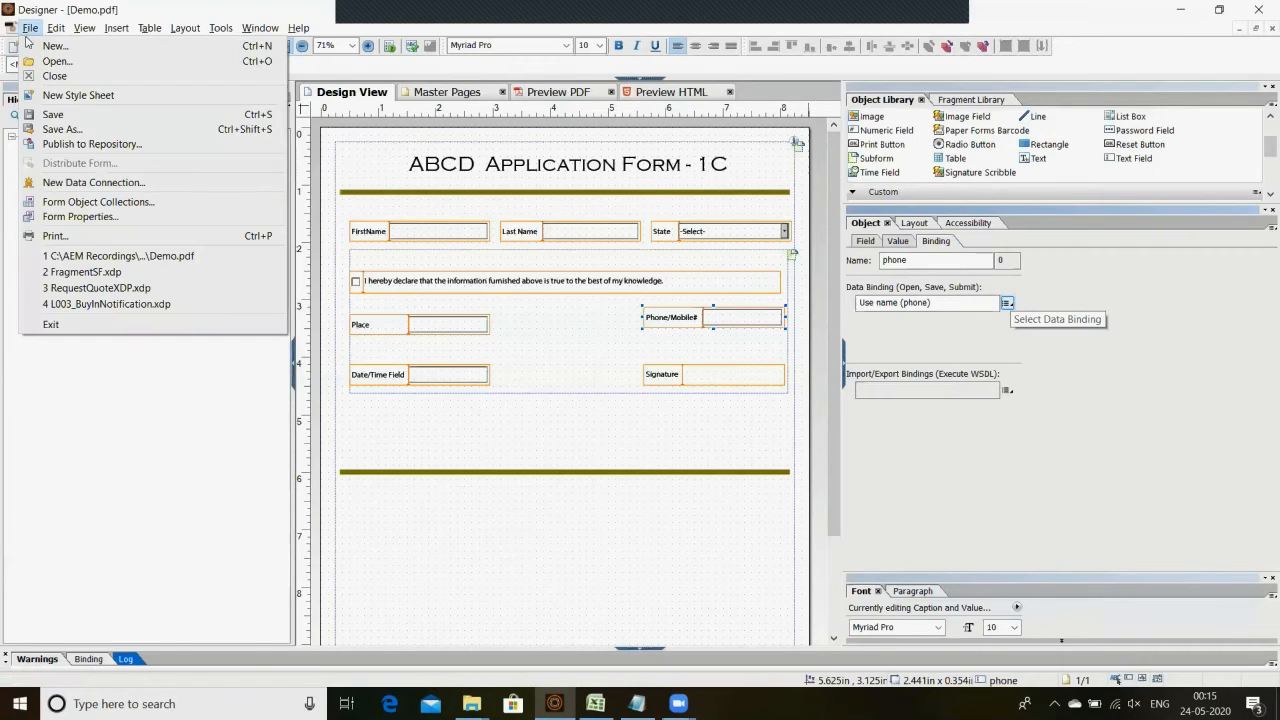
left_click(55, 218)
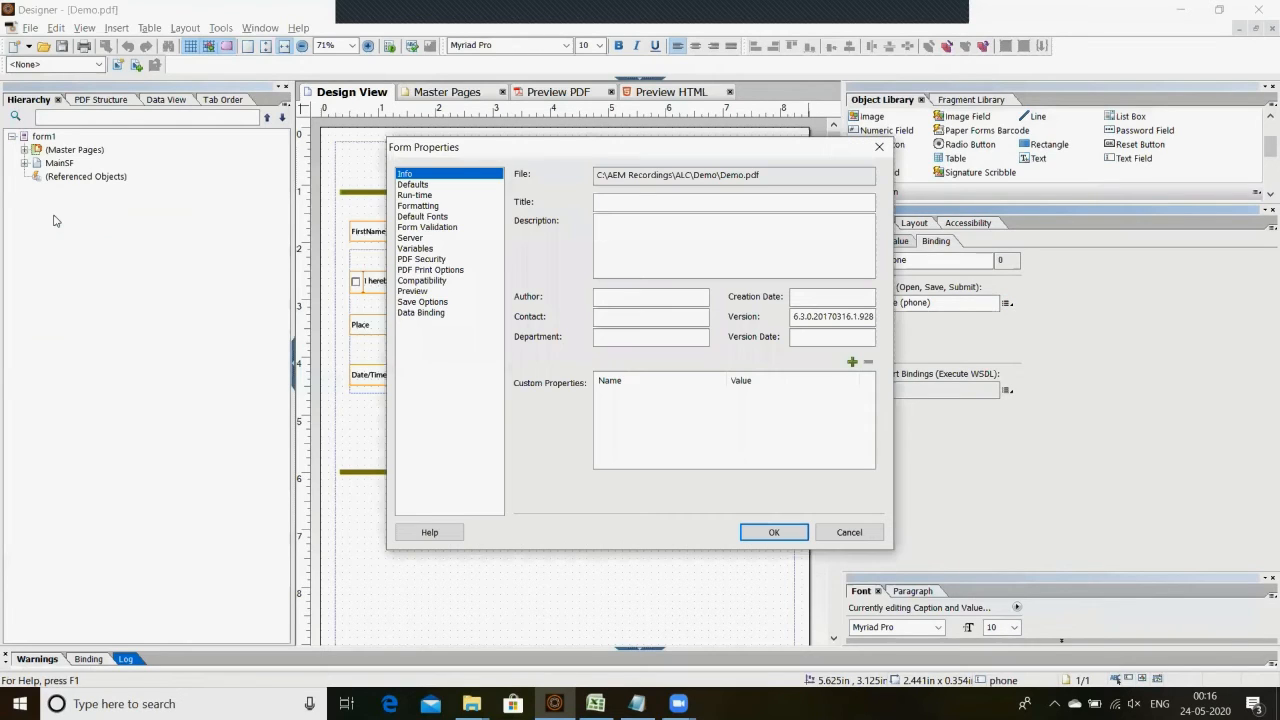
left_click(413, 292)
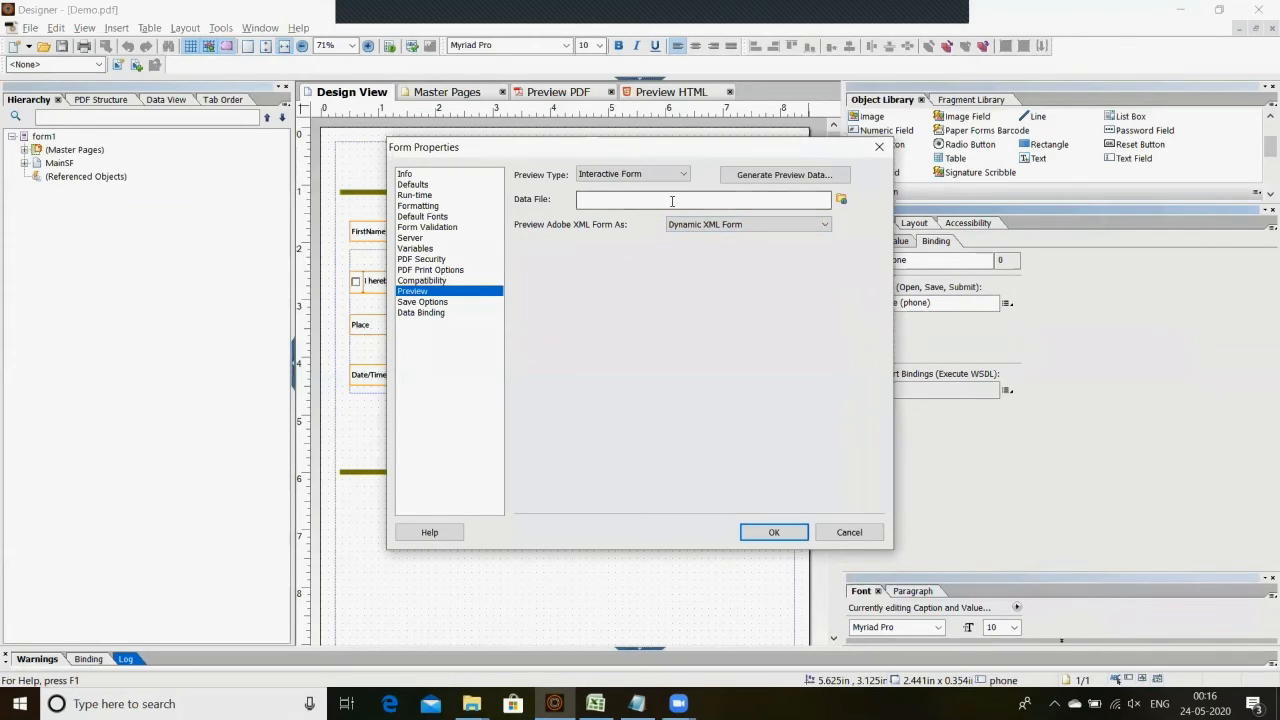
Set samppledata.xml from the AEM Recordings folder on C: as the form's preview data file
left_click(841, 199)
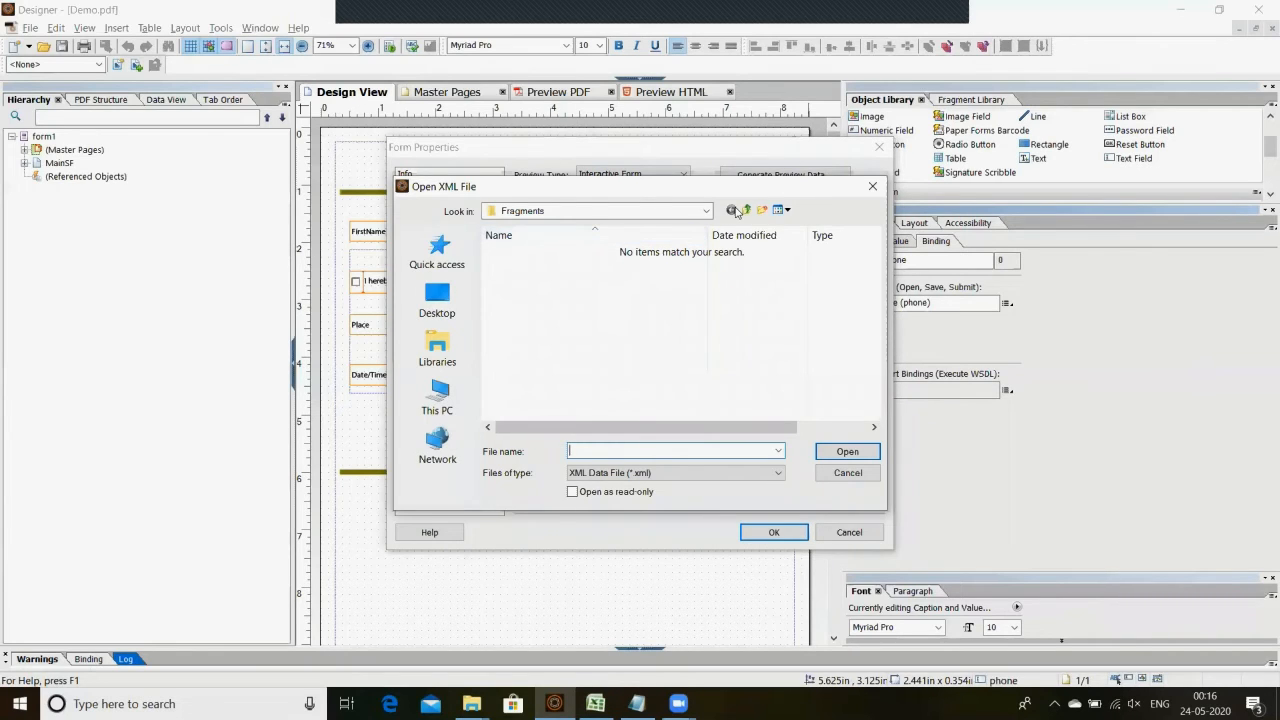
left_click(432, 405)
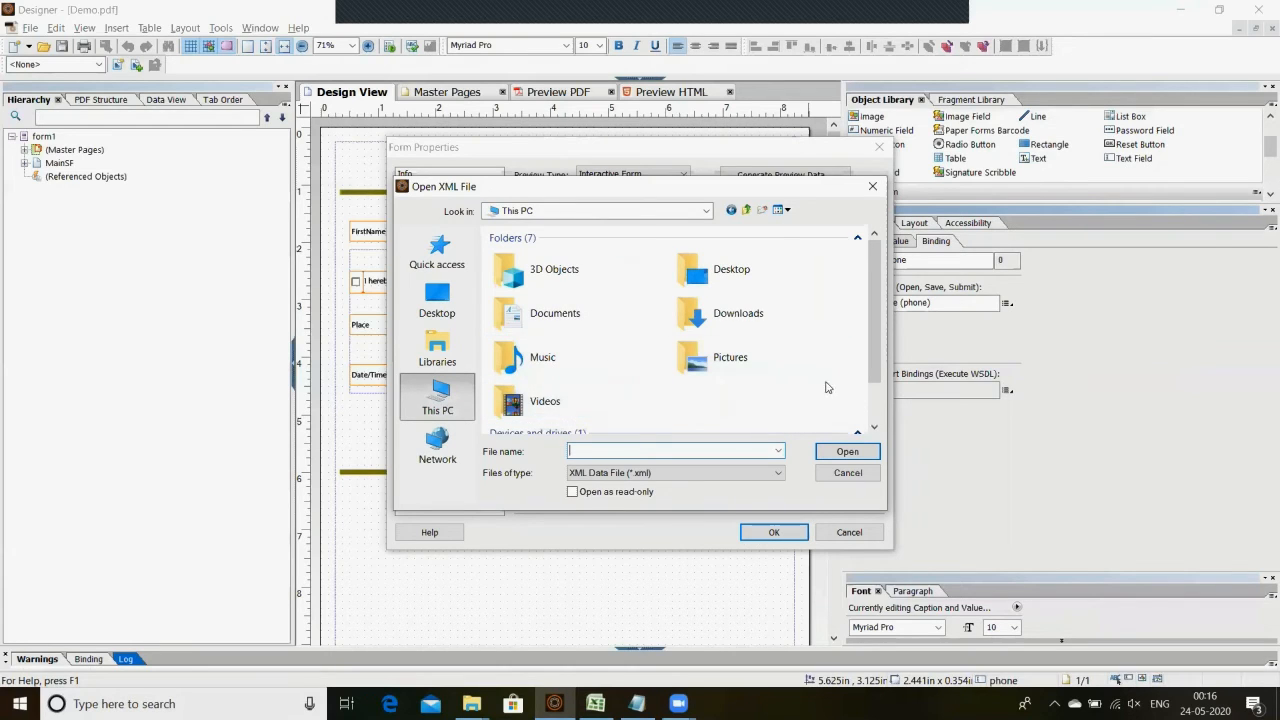
left_click(873, 407)
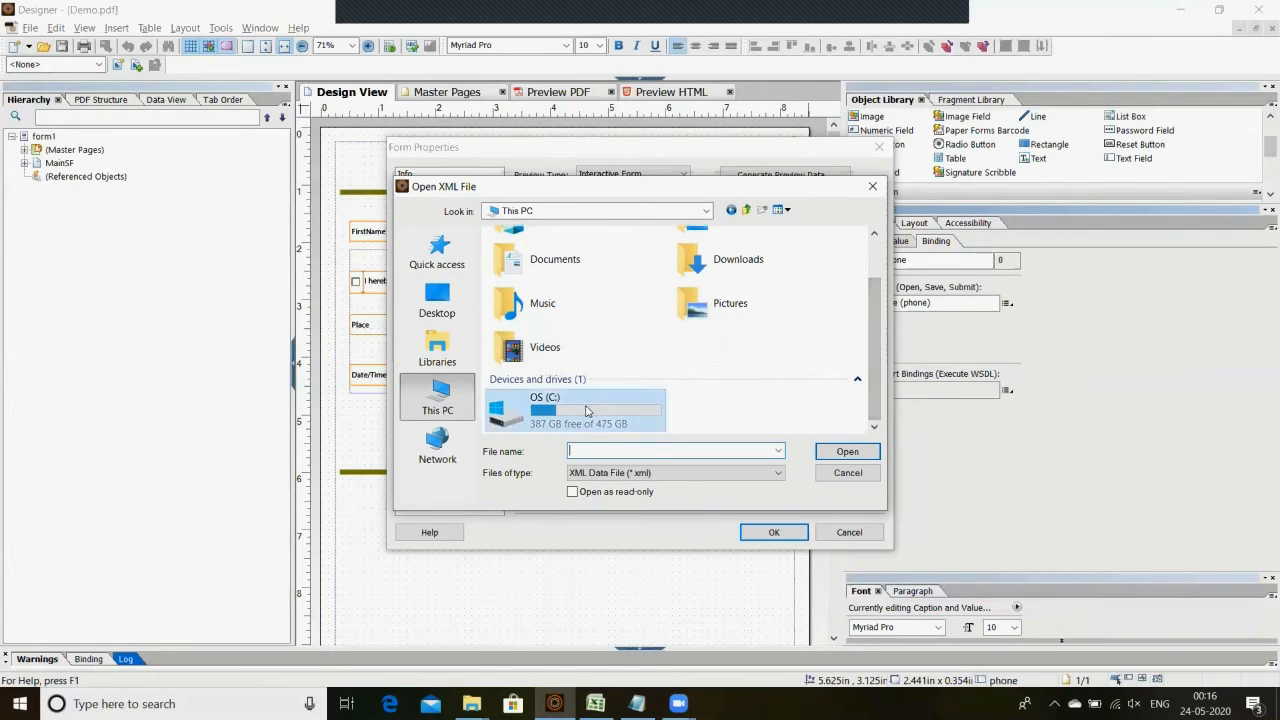
double_click(545, 405)
double_click(522, 252)
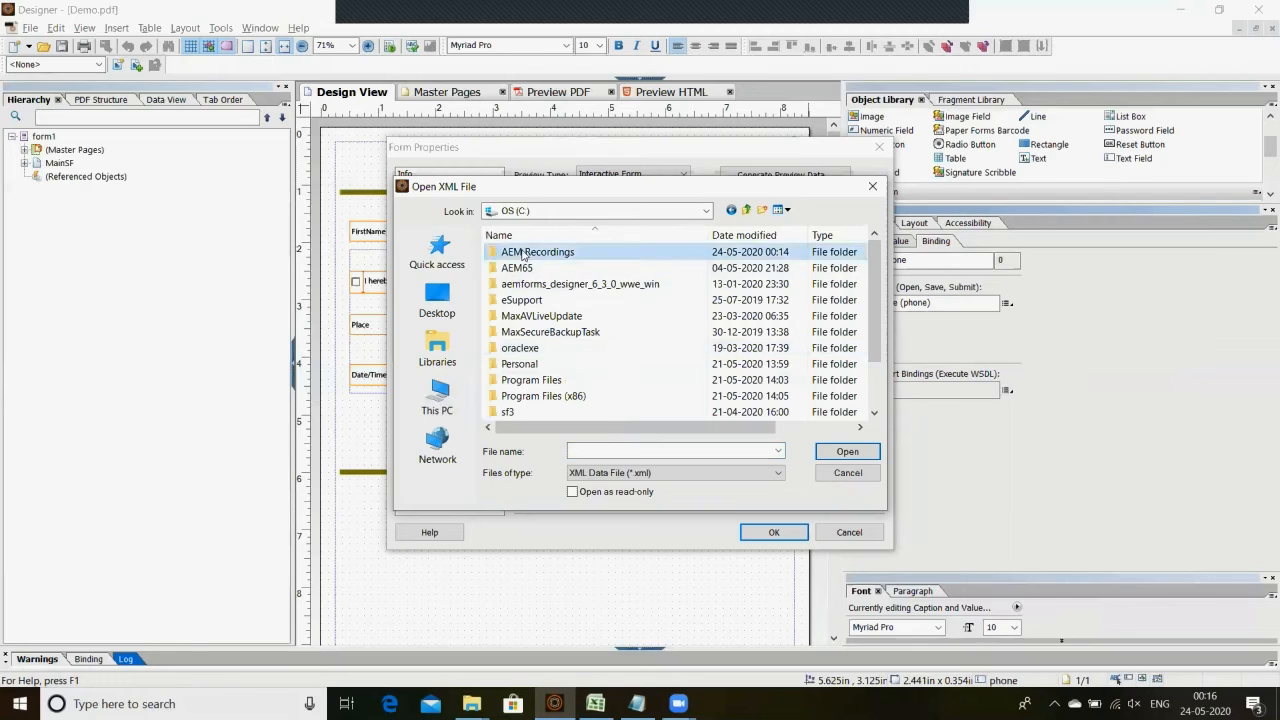
left_click(530, 268)
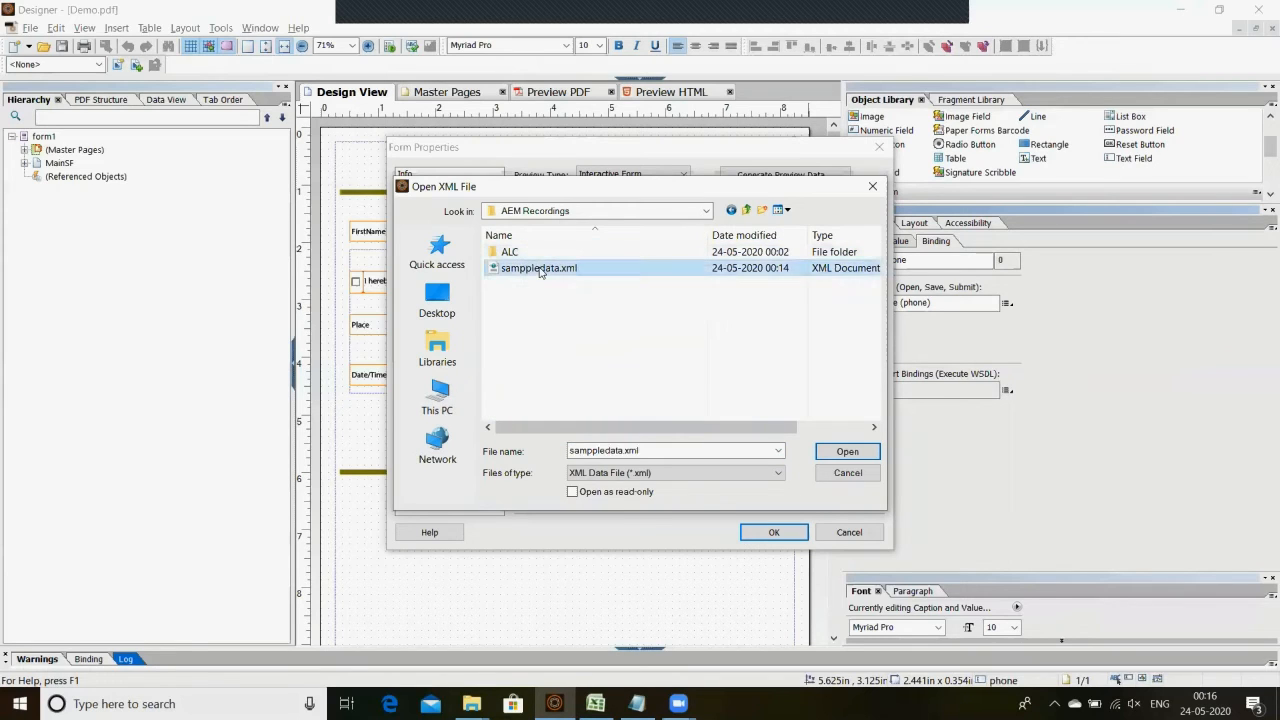
left_click(847, 453)
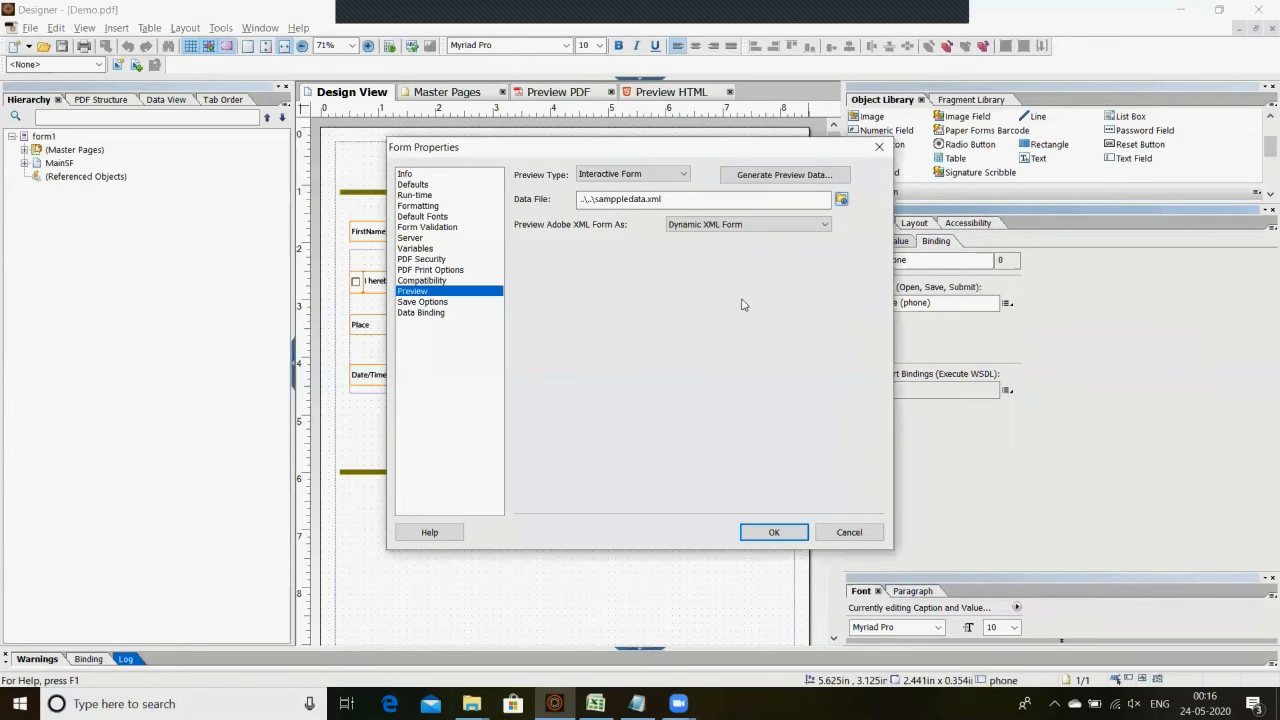
left_click(770, 533)
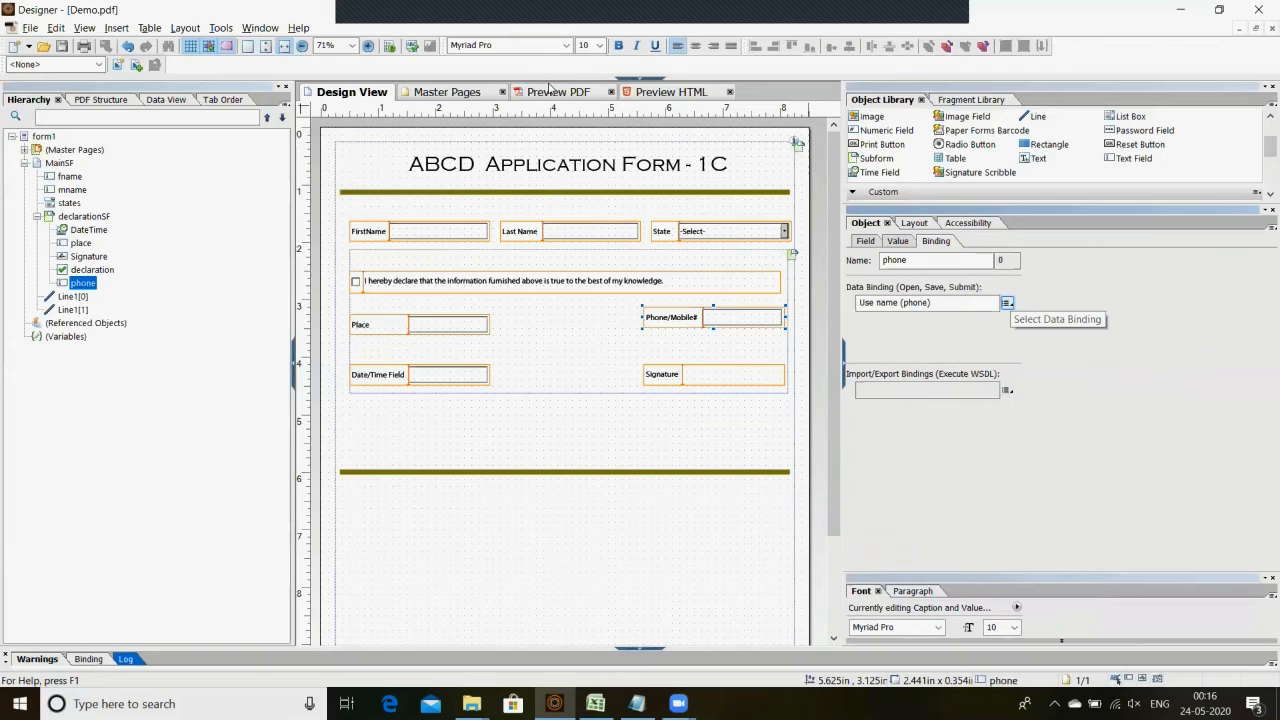
Try to generate a PDF preview of the form with the sample data file
left_click(549, 91)
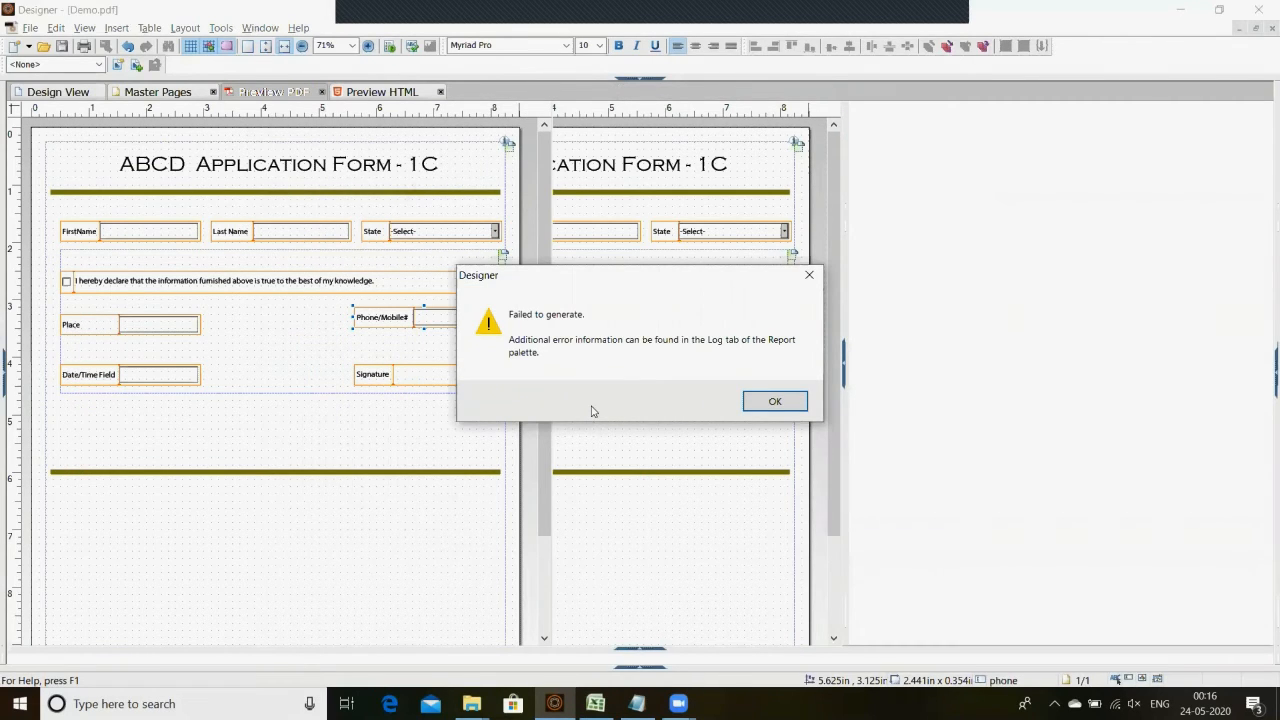
left_click(770, 401)
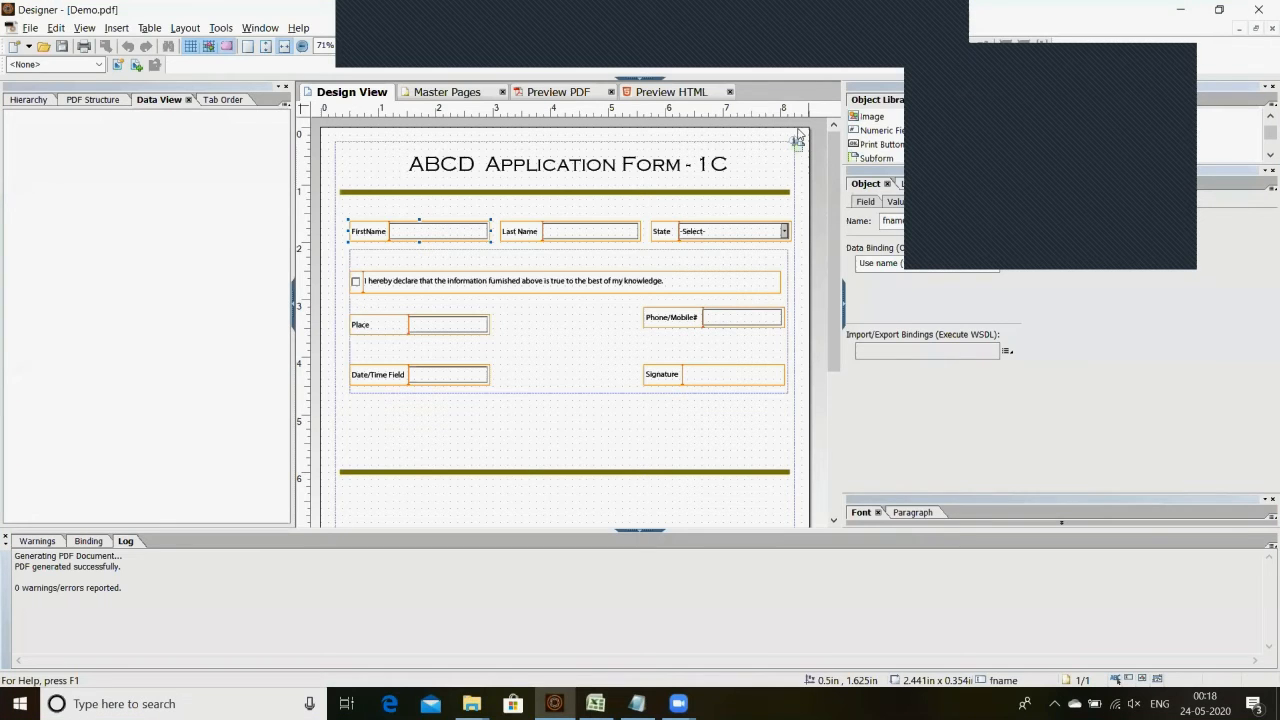
Preview the form as PDF, check the data in the FirstName, Last Name and Phone/Mobile# fields, and return to Design View
left_click(513, 380)
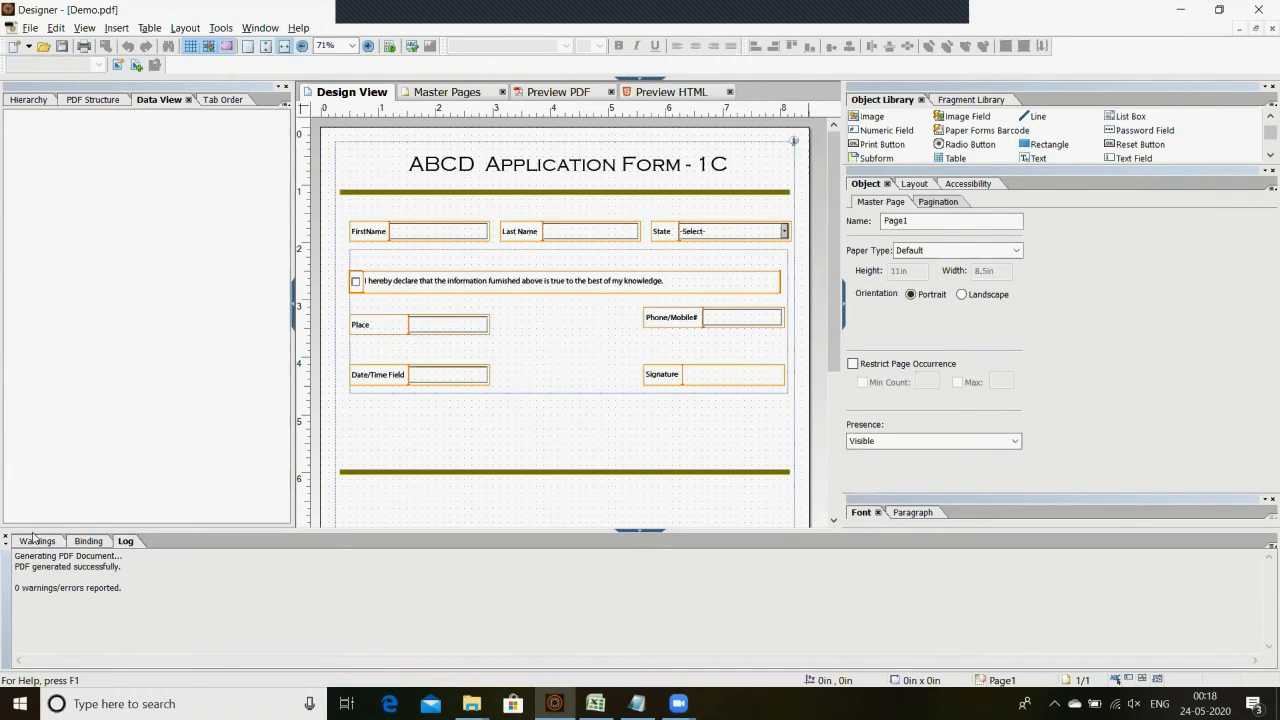
left_click(555, 92)
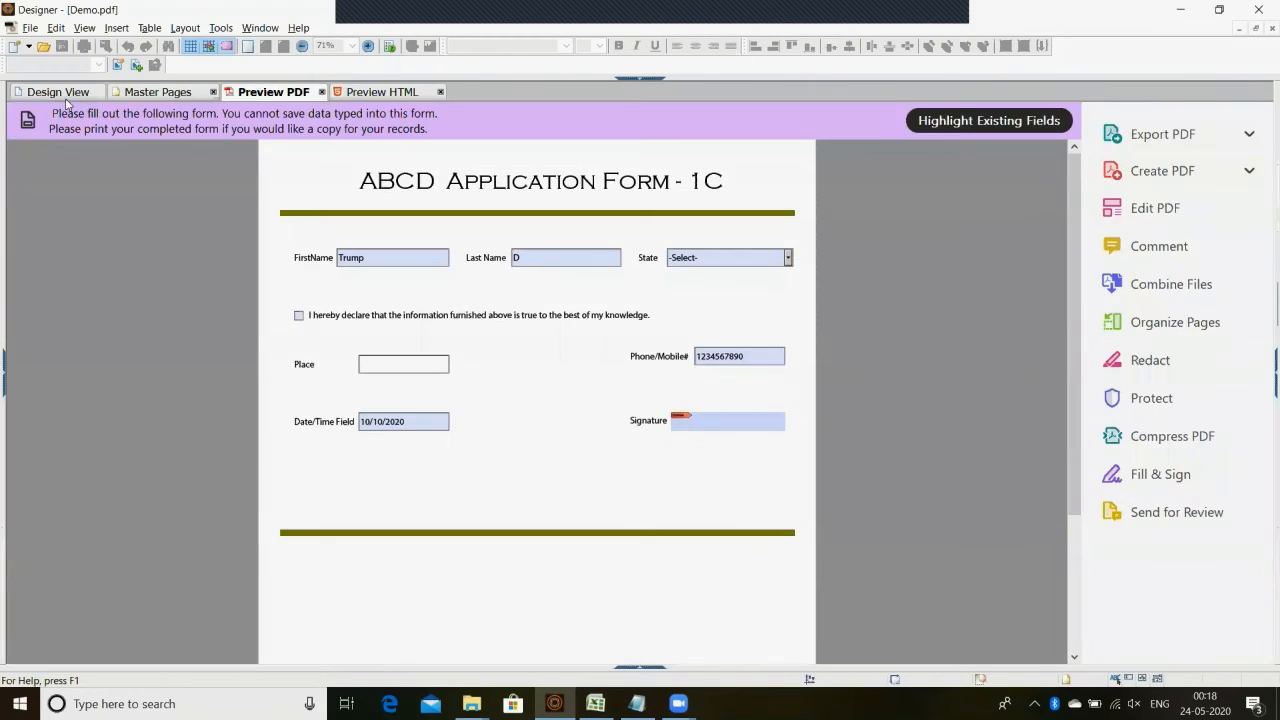
left_click(65, 97)
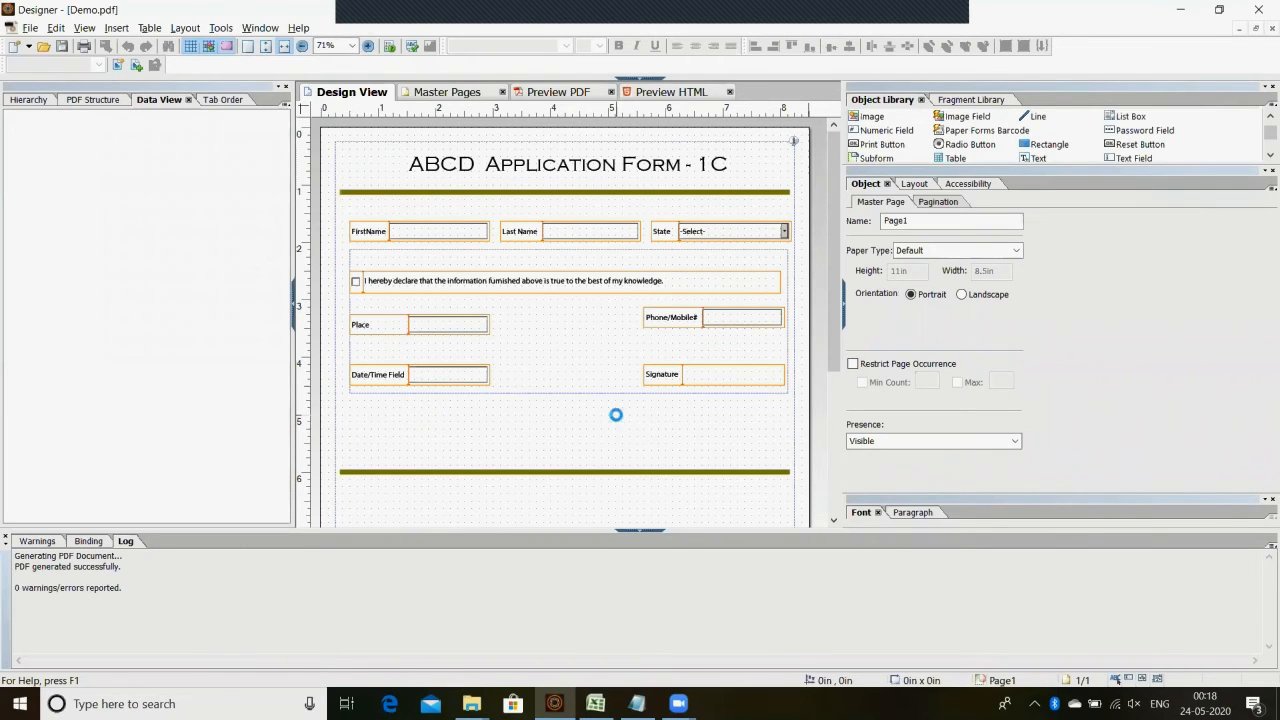
left_click(546, 92)
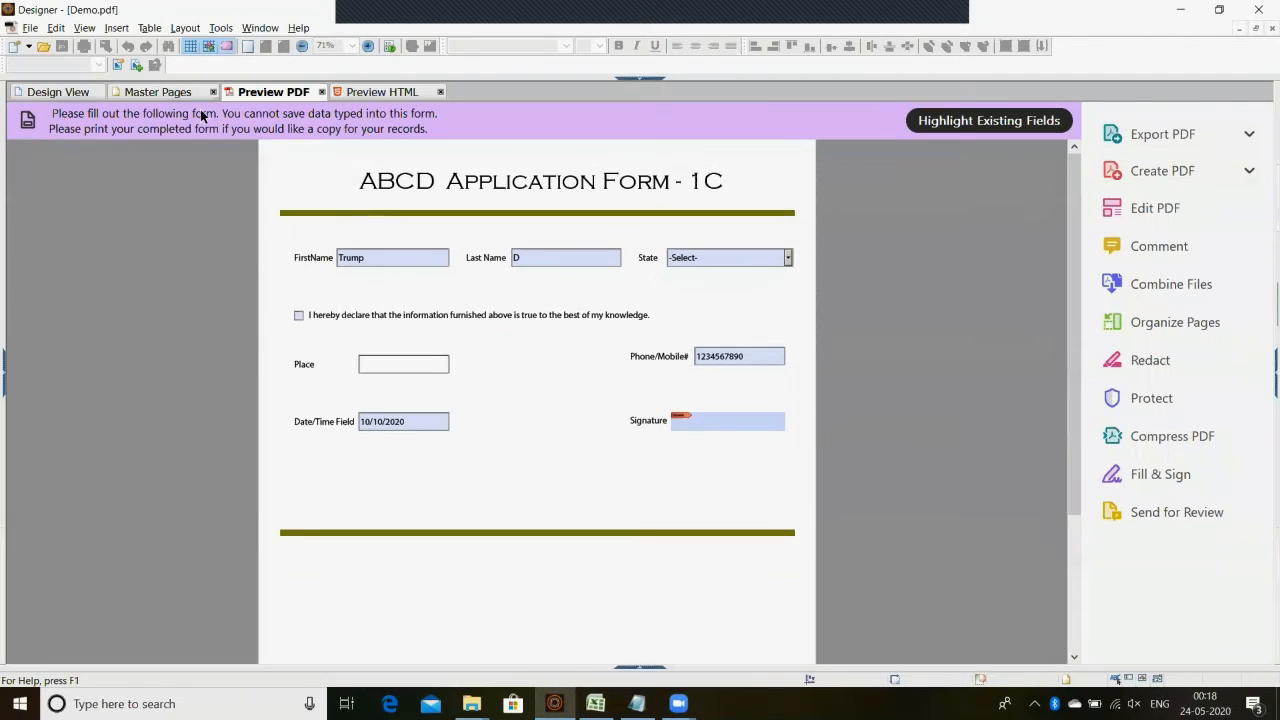
left_click(397, 255)
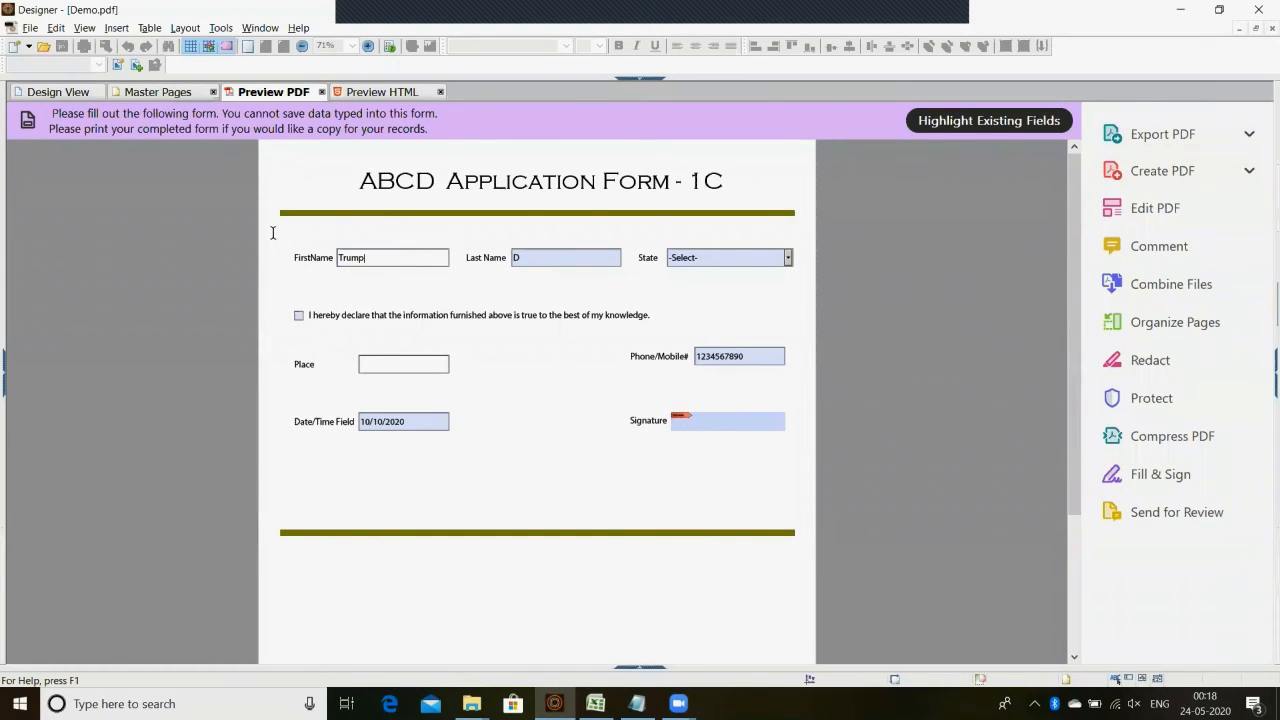
left_click(558, 259)
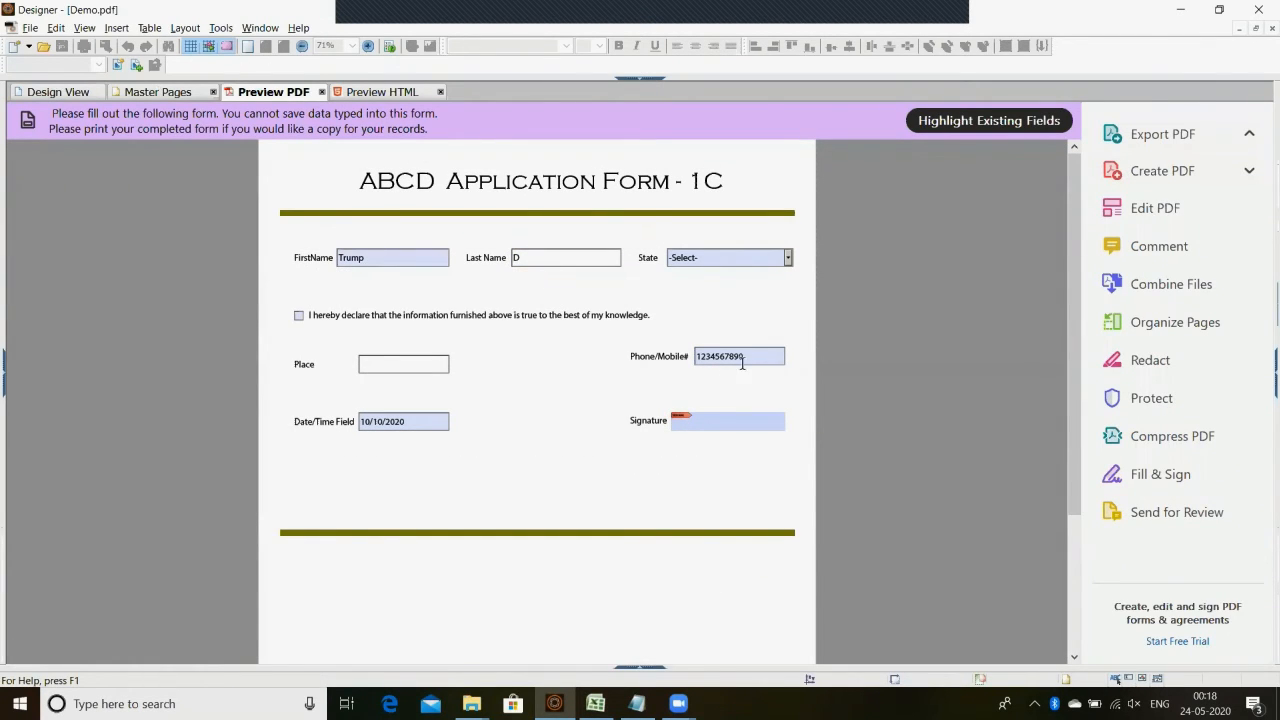
left_click_drag(744, 357, 680, 352)
left_click(74, 94)
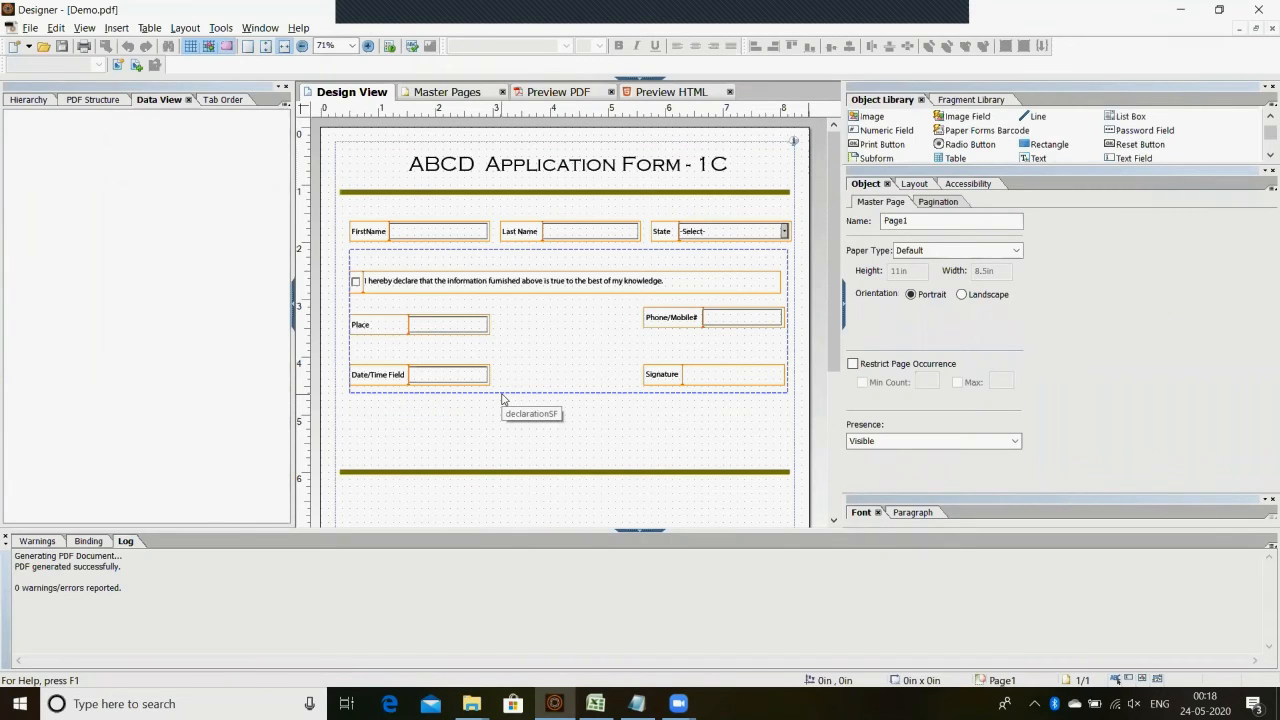
Examine the opening and closing tags on the first-name line of samppledata.xml in Notepad, and return to Designer
key("alt+Tab")
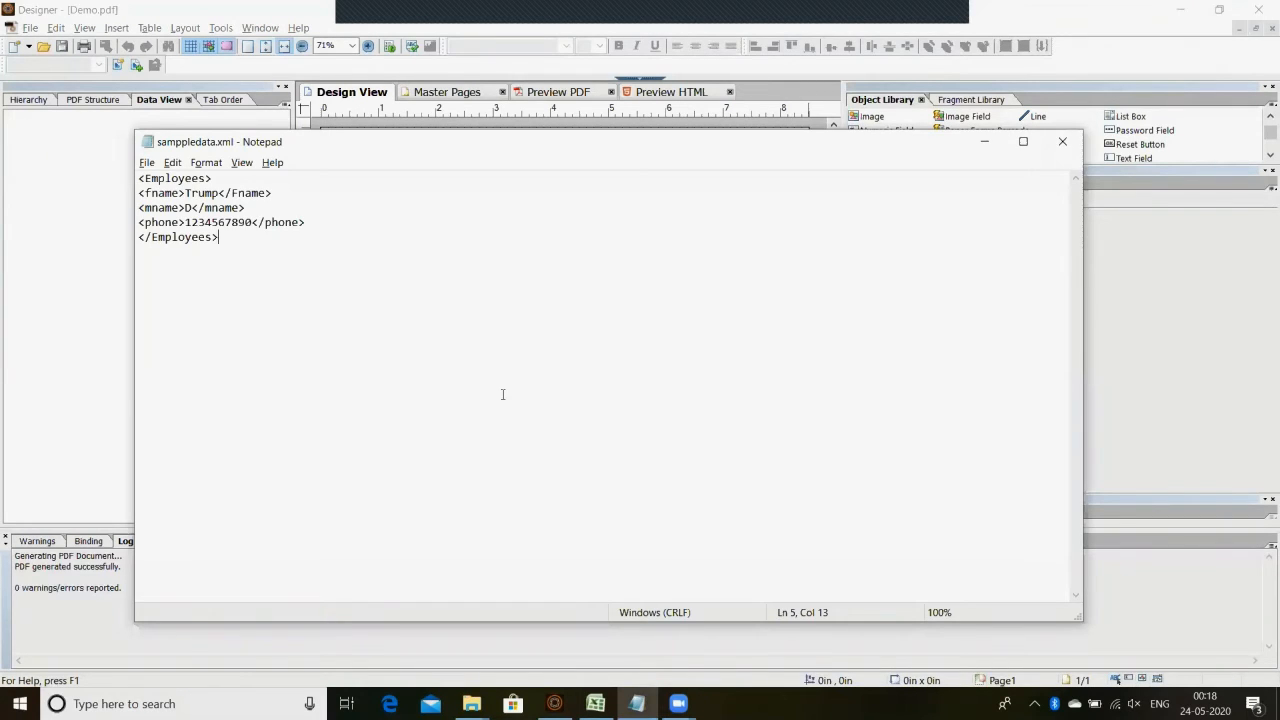
left_click_drag(139, 193, 292, 197)
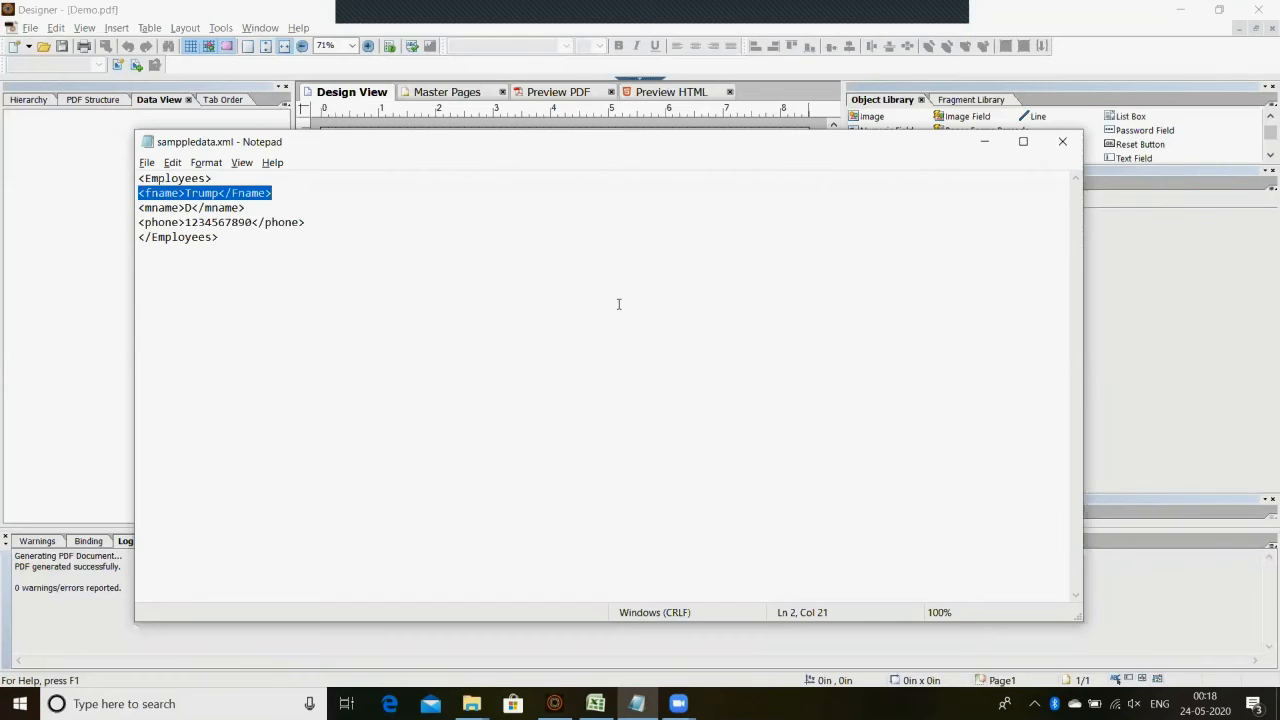
key("alt+Tab")
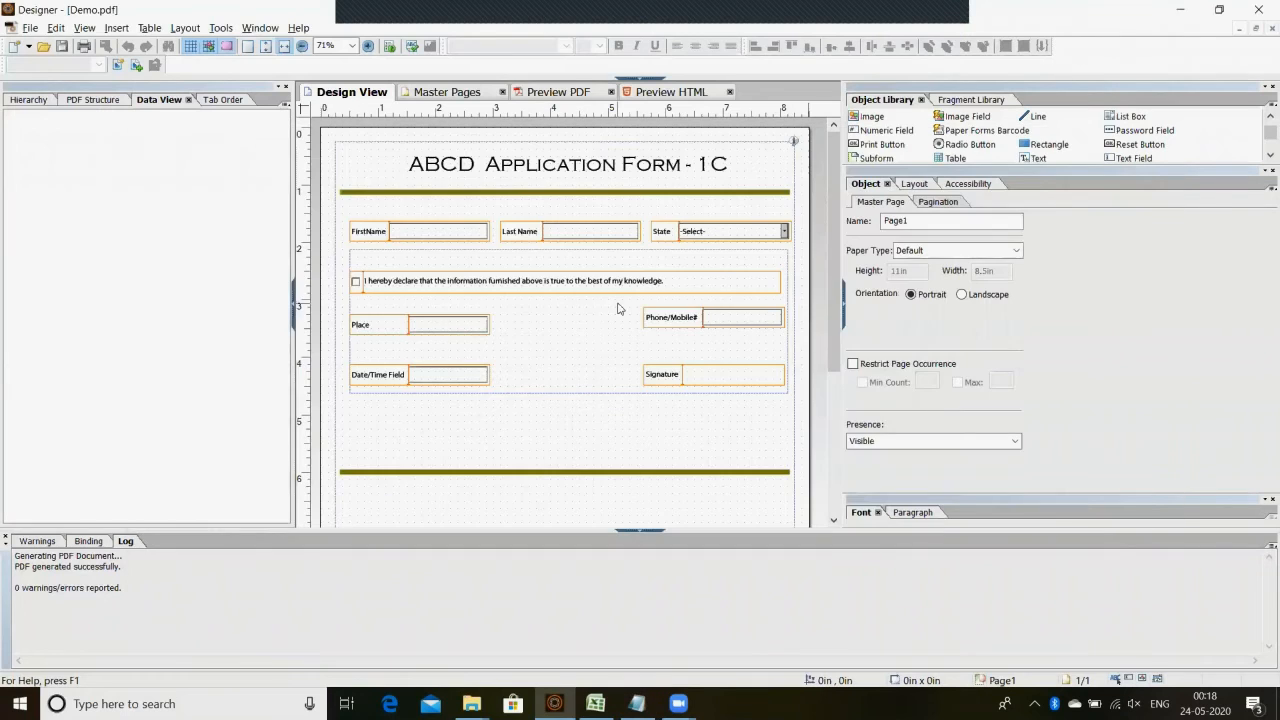
Try the PDF preview with the mismatched first-name tags and read the generation log
left_click(554, 92)
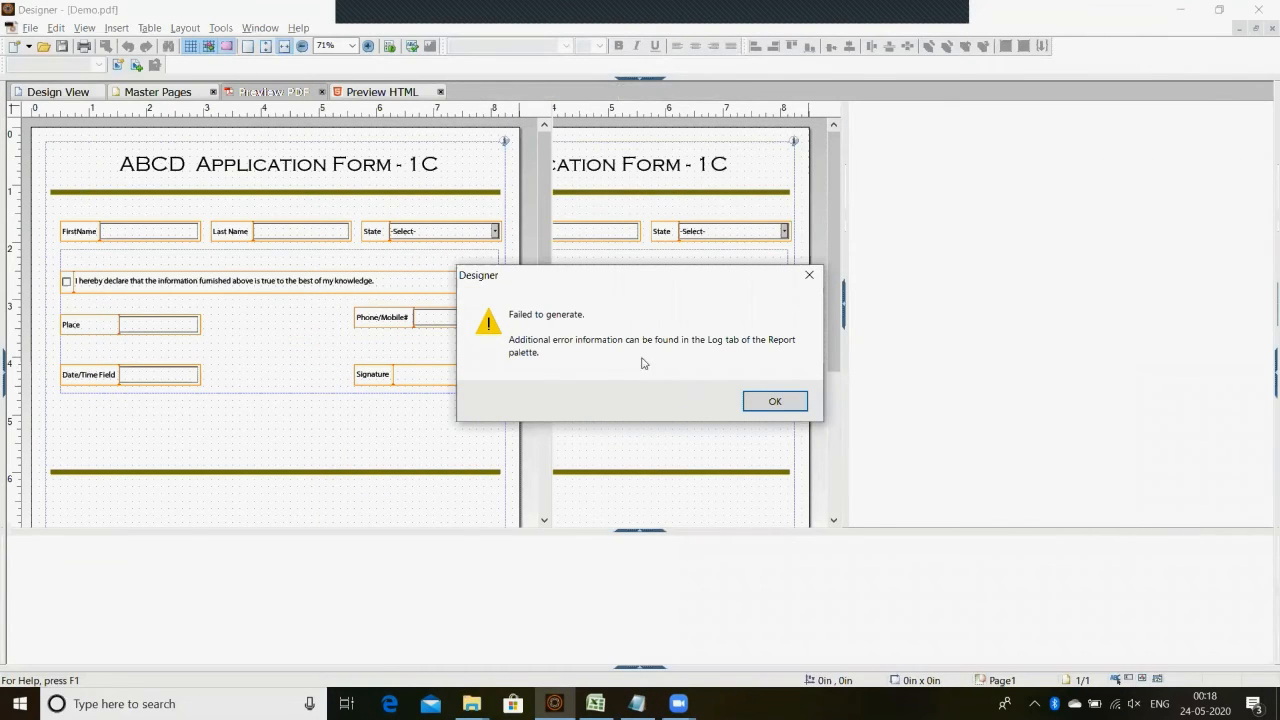
left_click(781, 412)
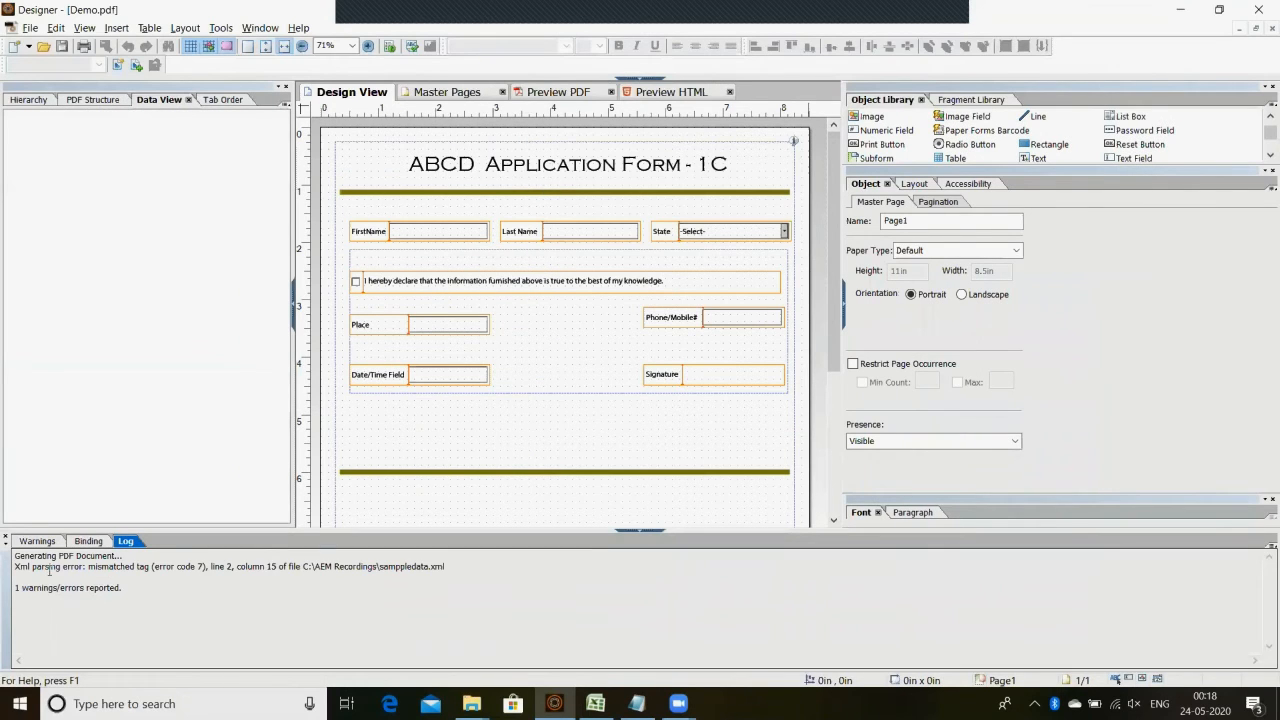
left_click_drag(13, 557, 339, 575)
left_click(160, 609)
left_click(339, 575)
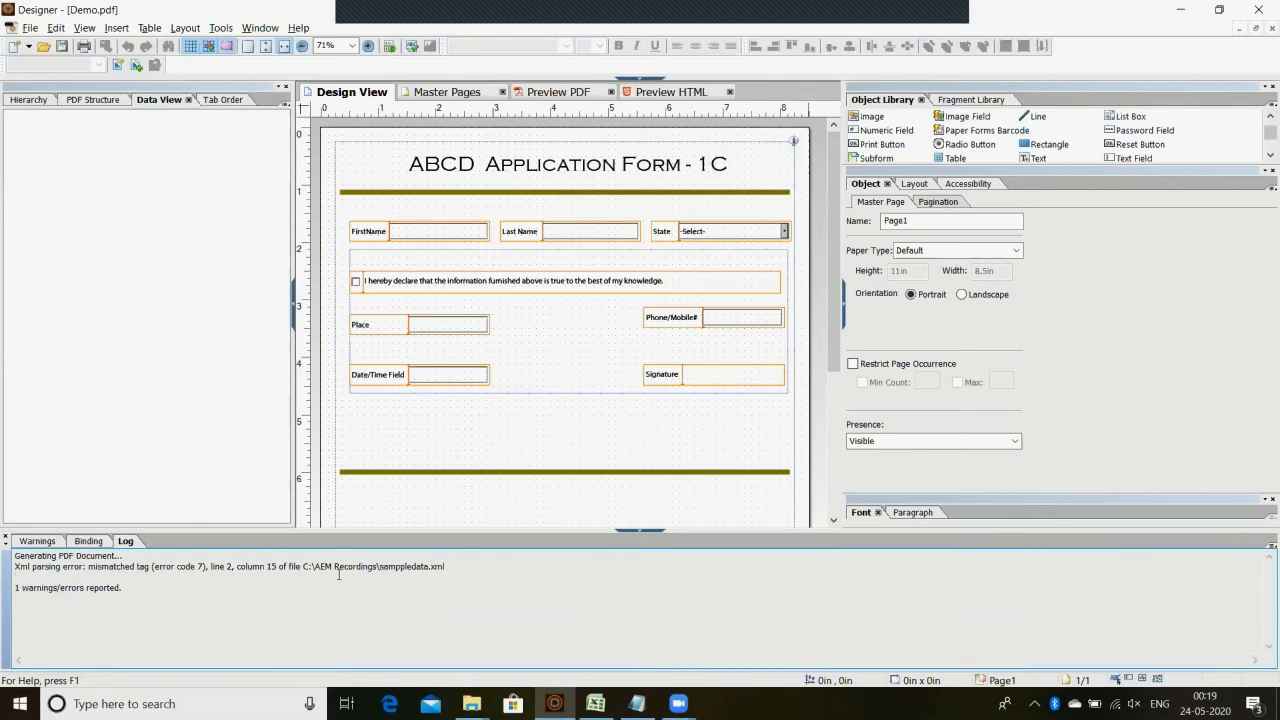
Change the closing Fname tag to fname in samppledata.xml in Notepad
key("alt+Tab")
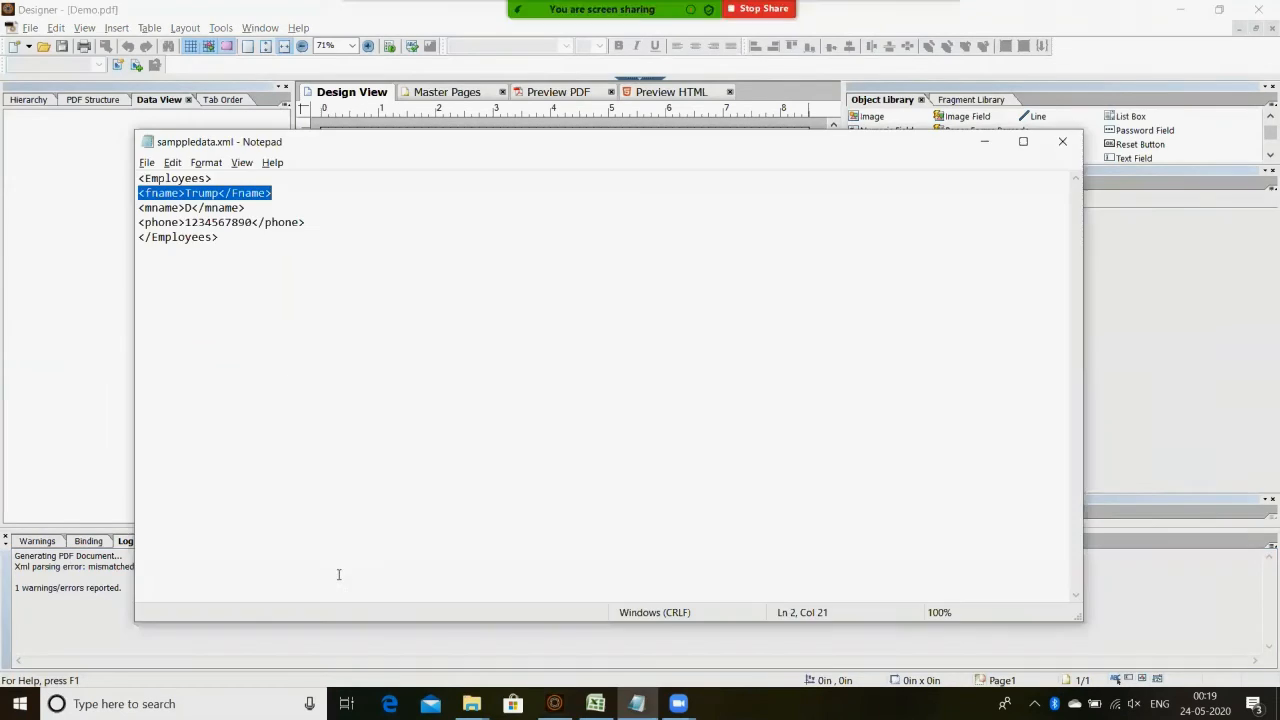
left_click(236, 192)
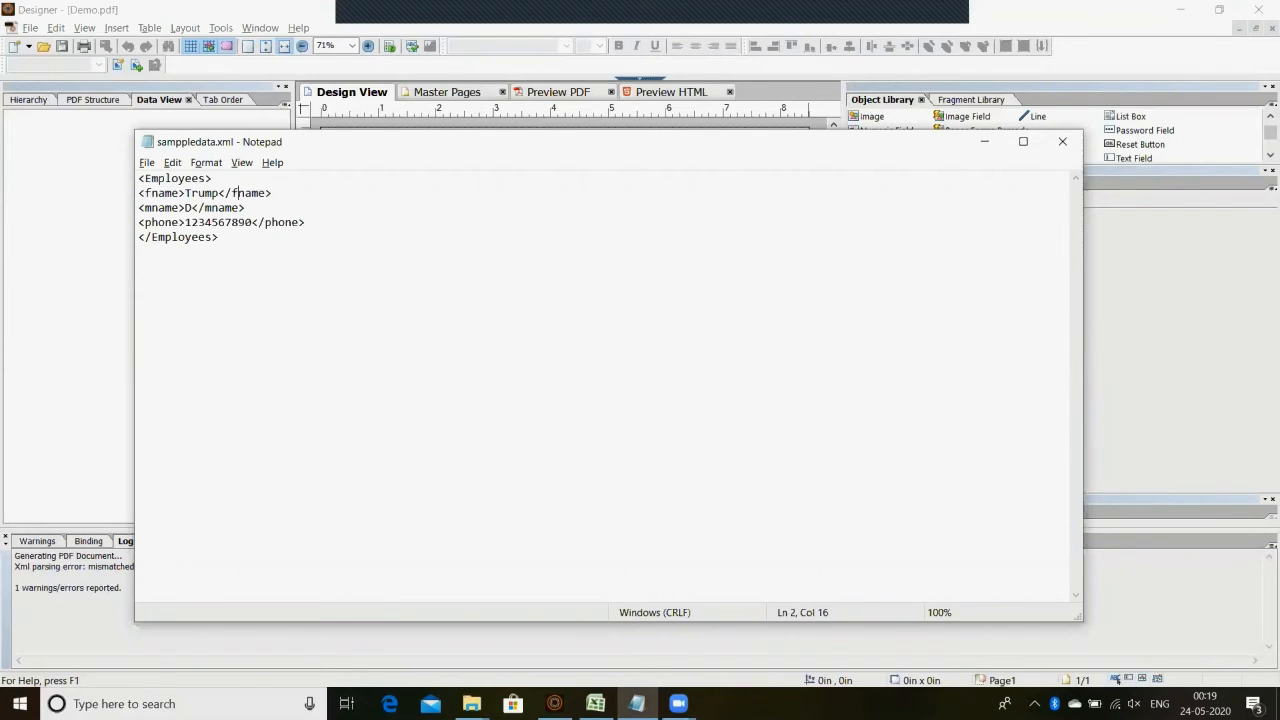
Switch to Designer, preview the form as PDF, test the declaration checkbox and State list, and return to Design View
key("alt+Tab")
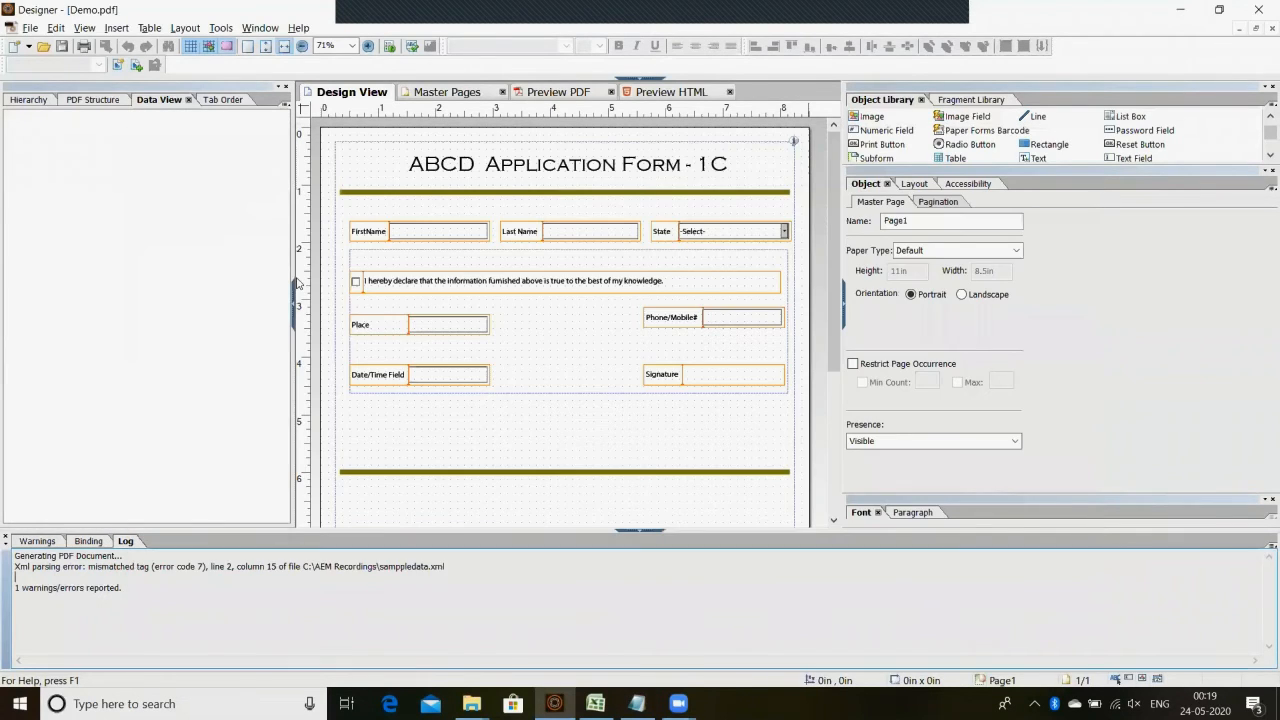
left_click(560, 93)
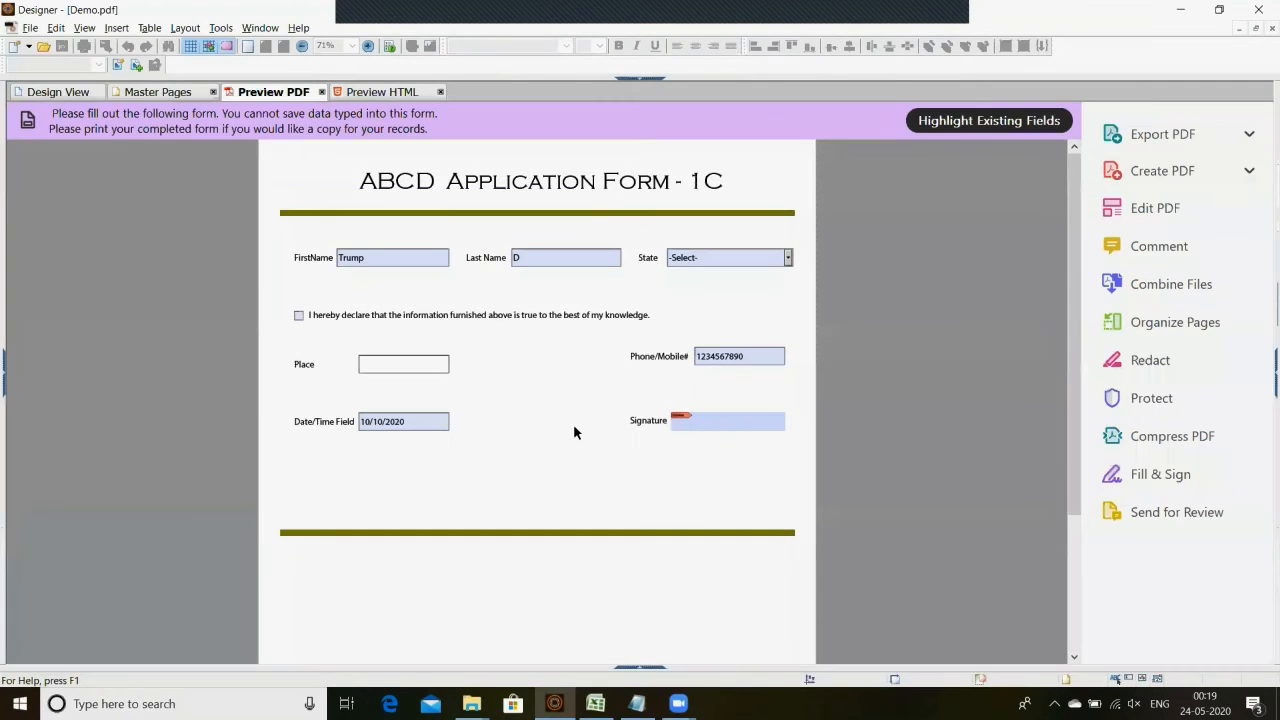
left_click(298, 315)
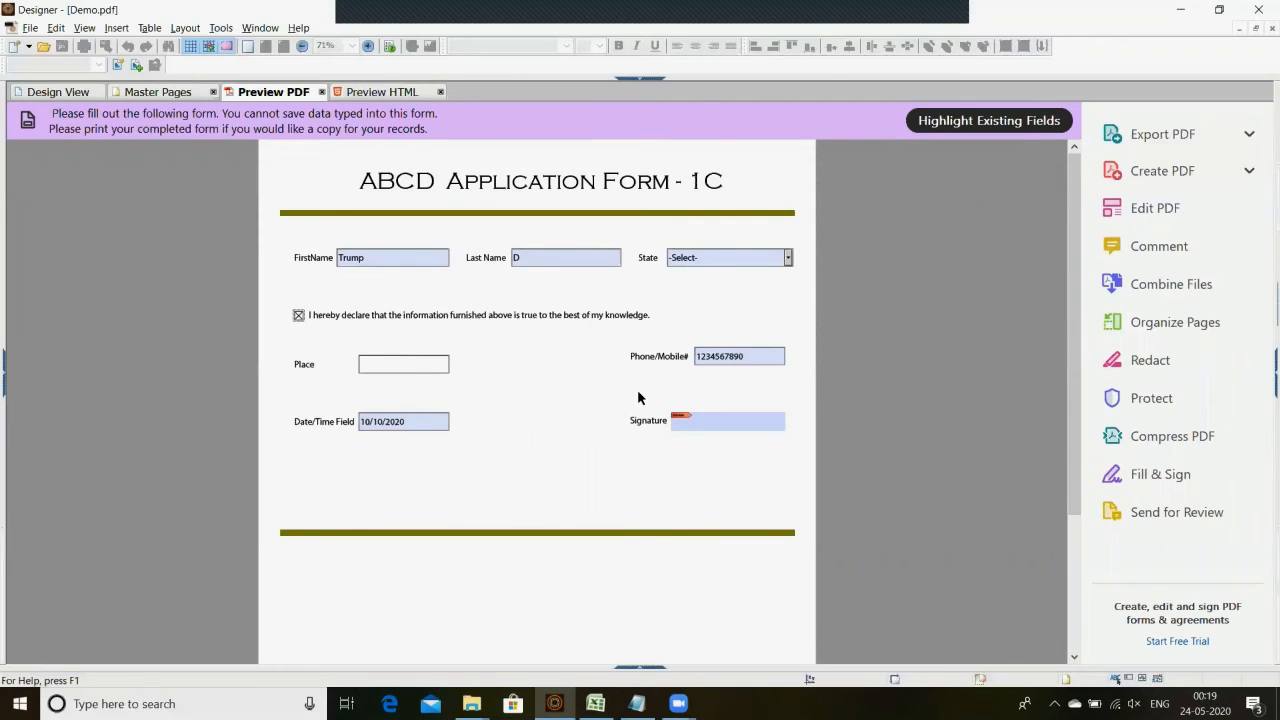
left_click(787, 258)
left_click(49, 94)
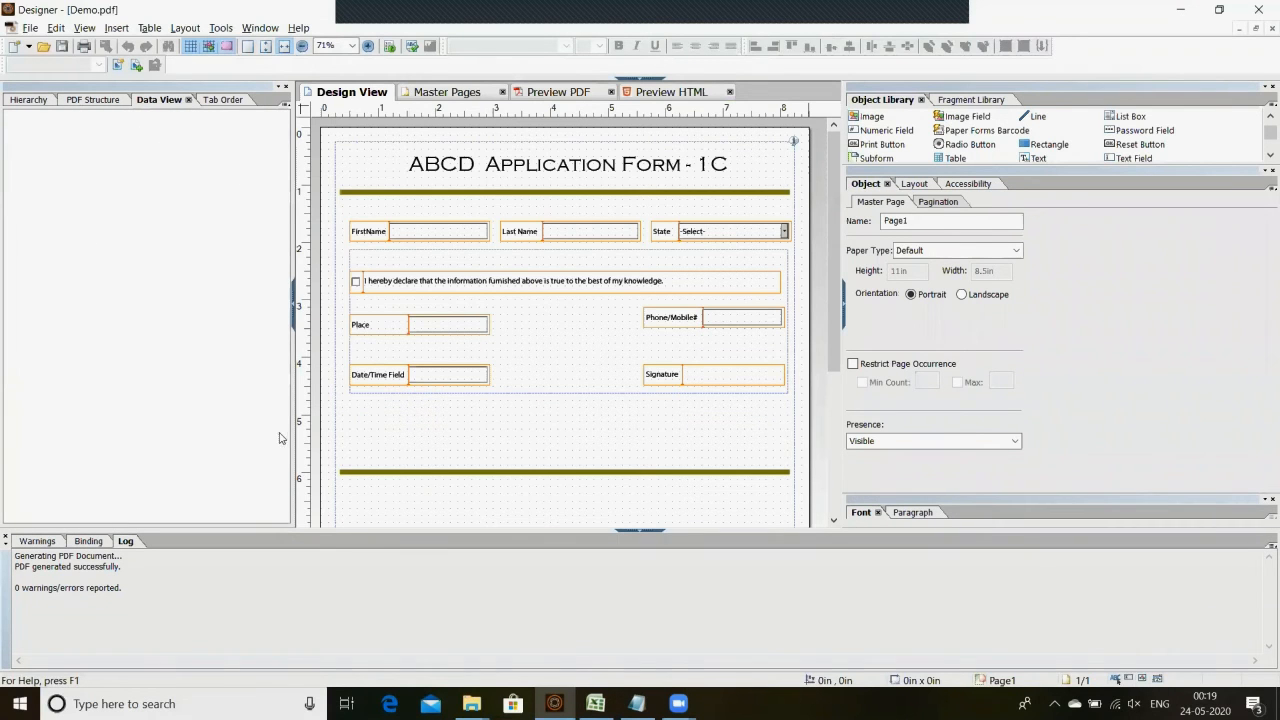
Examine the data binding choices for the FirstName field without changing its binding, and save the form
left_click(18, 101)
left_click(162, 99)
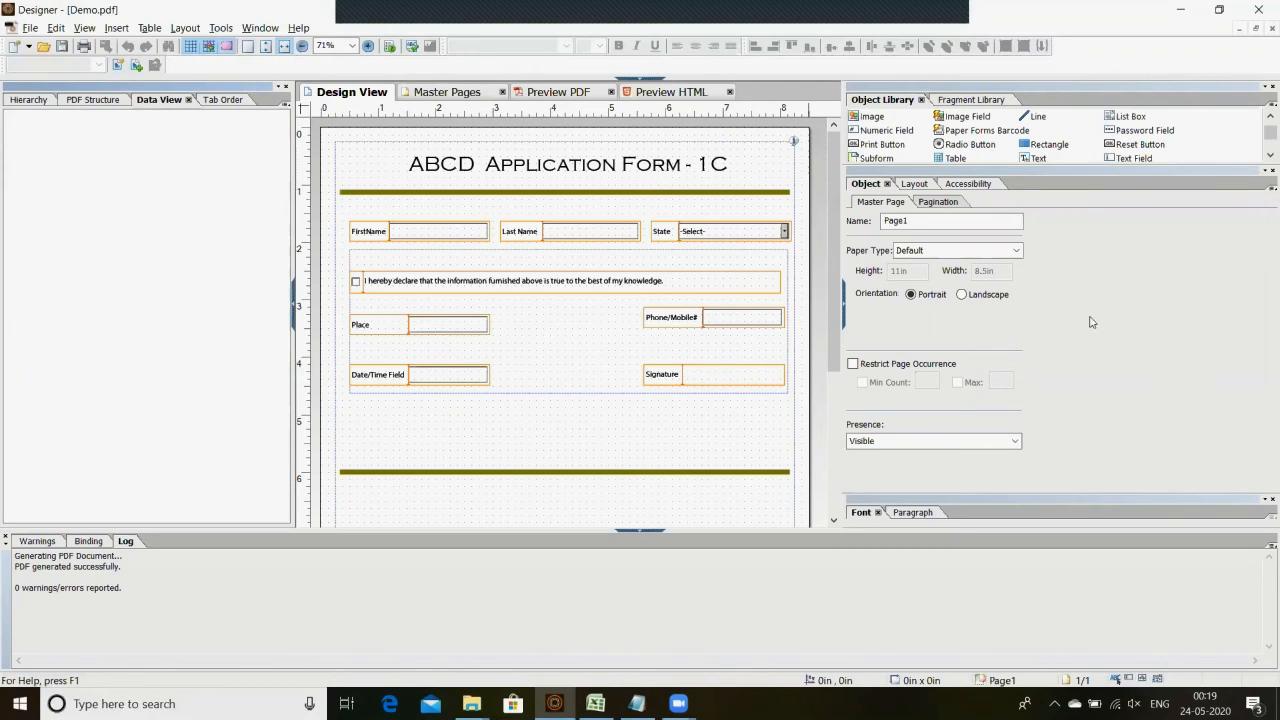
left_click(447, 232)
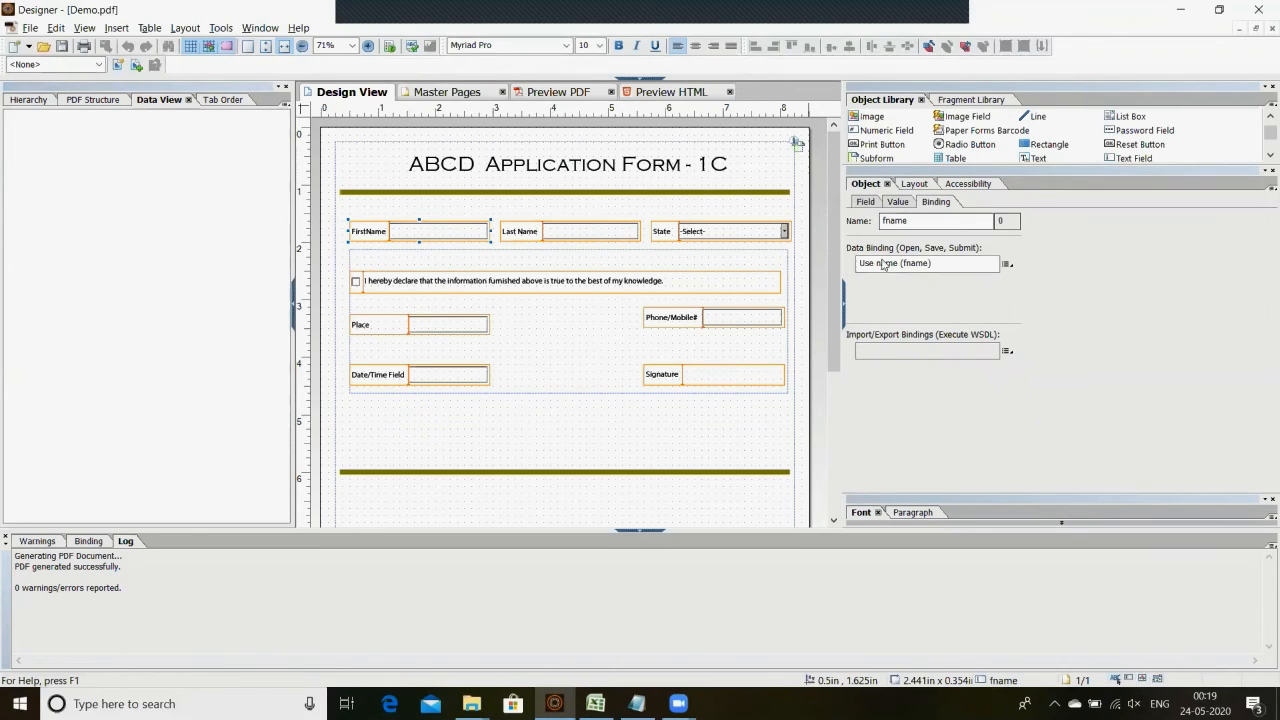
left_click(1007, 265)
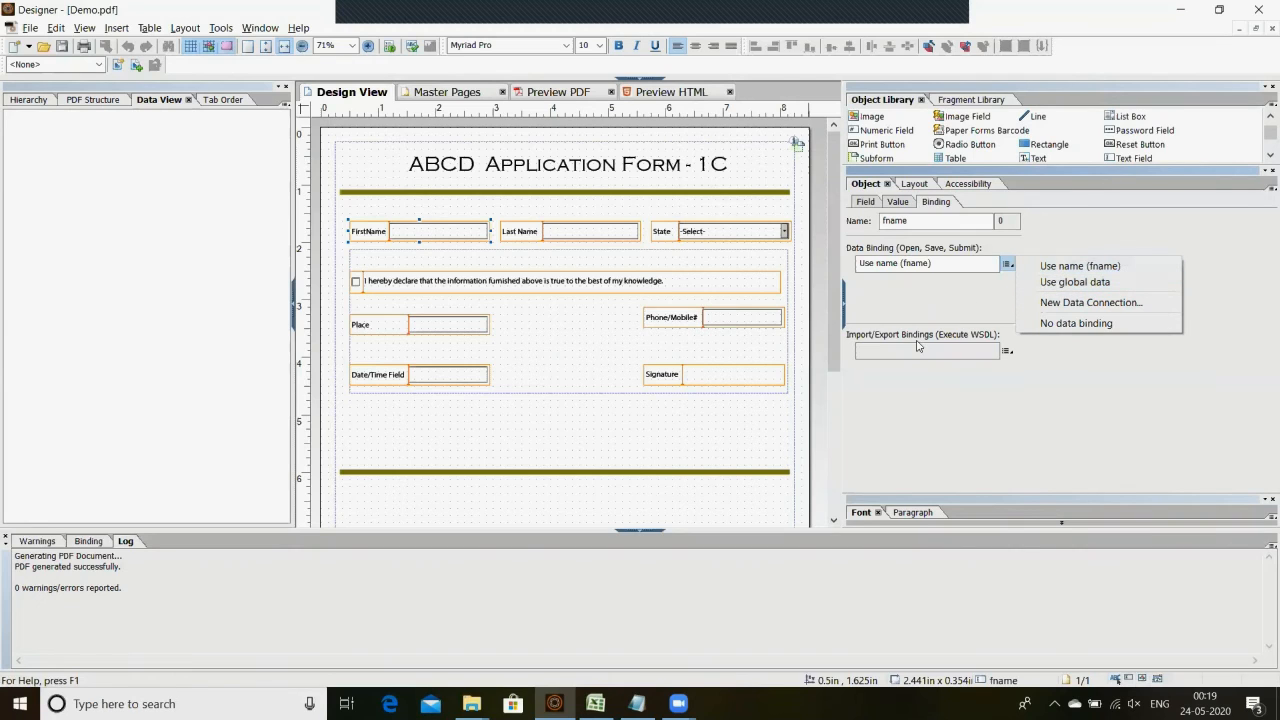
left_click(893, 293)
key("ctrl+s")
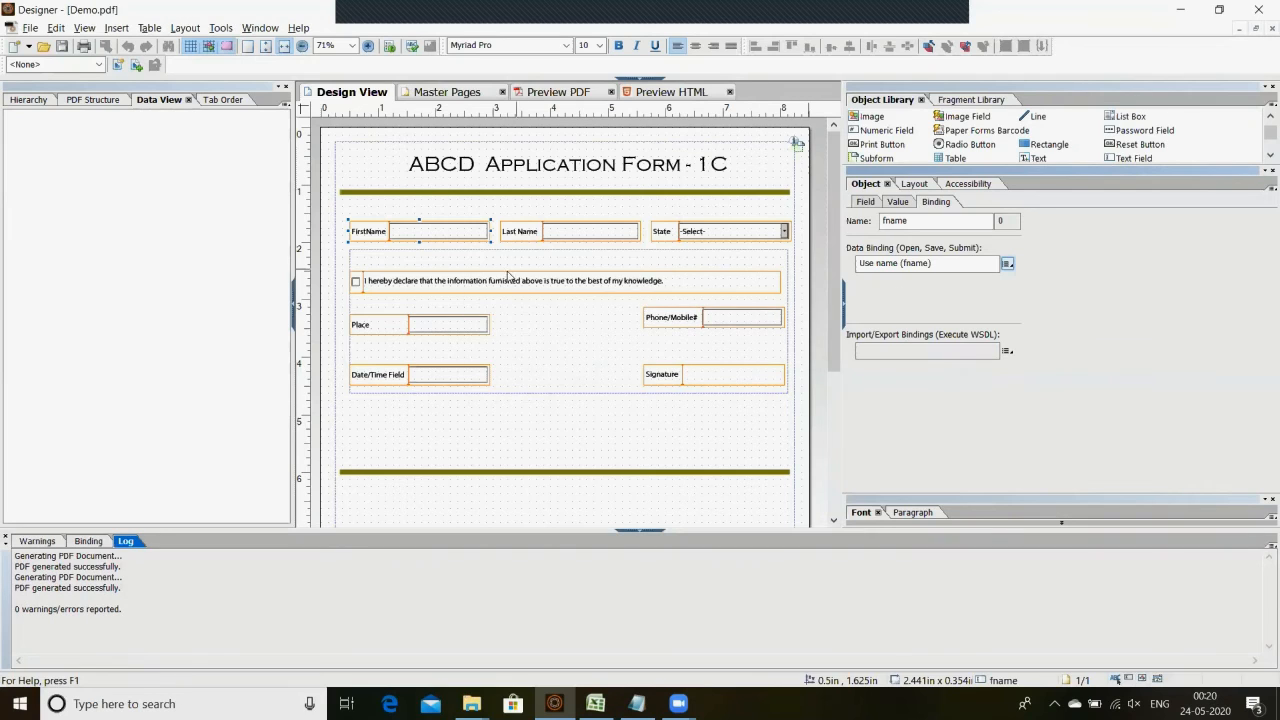
Examine the XML Schema settings for a new data connection, cancel without creating one, and deselect the FirstName field
left_click(30, 100)
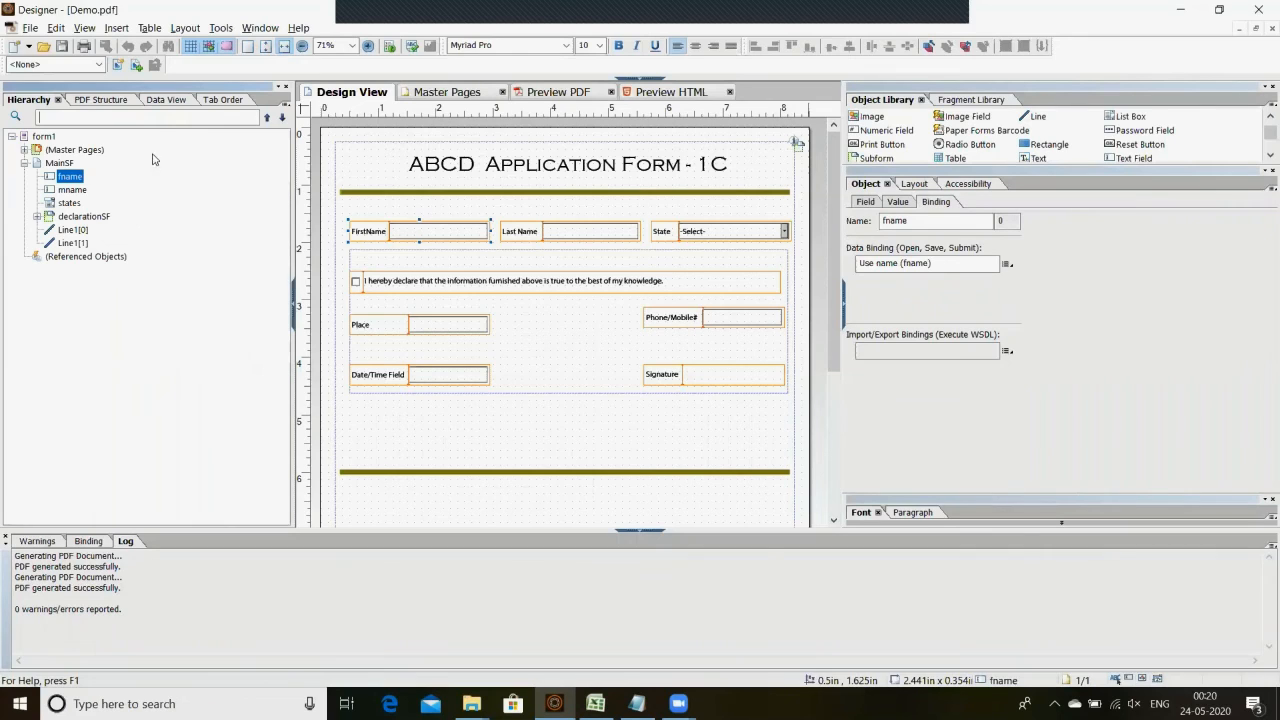
left_click(164, 100)
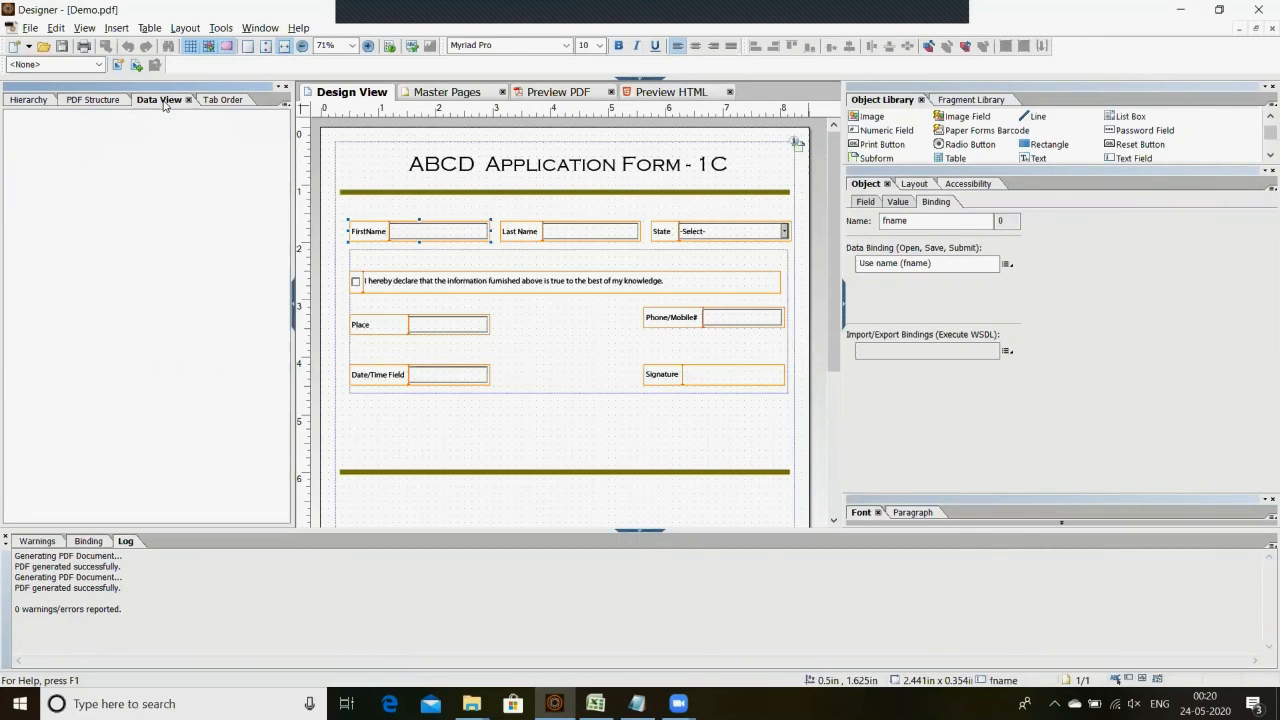
right_click(107, 271)
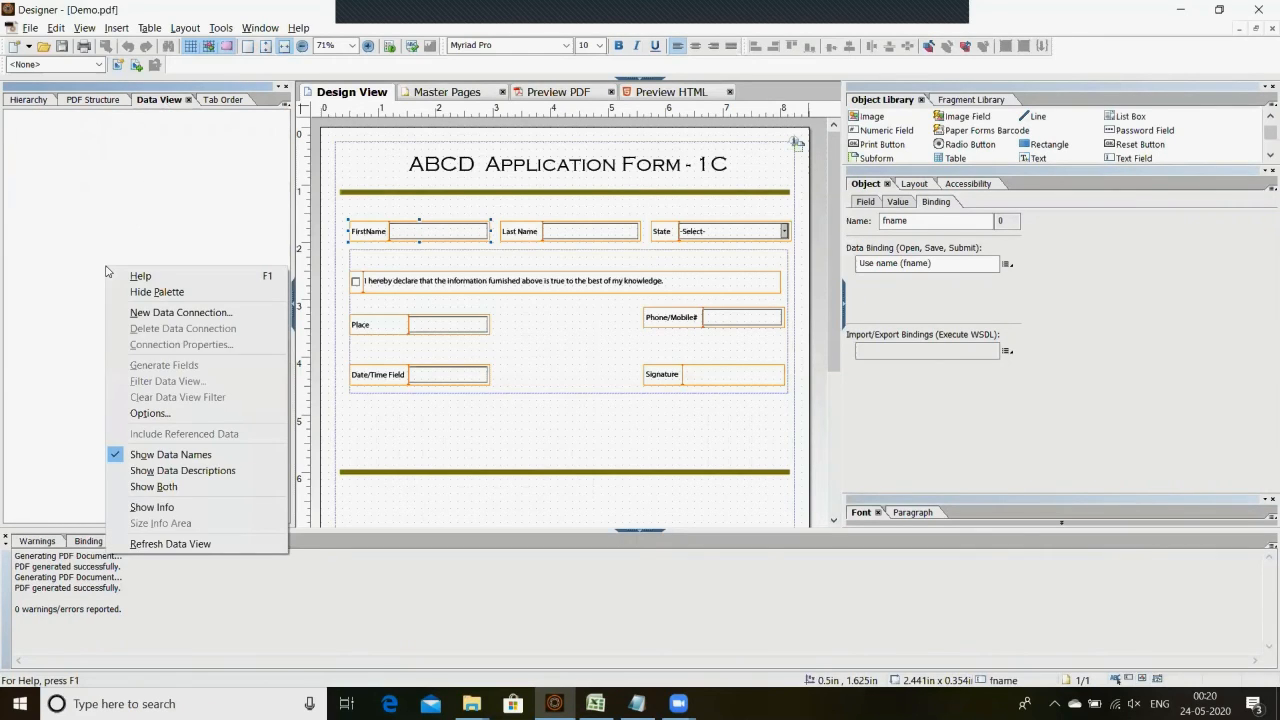
left_click(177, 316)
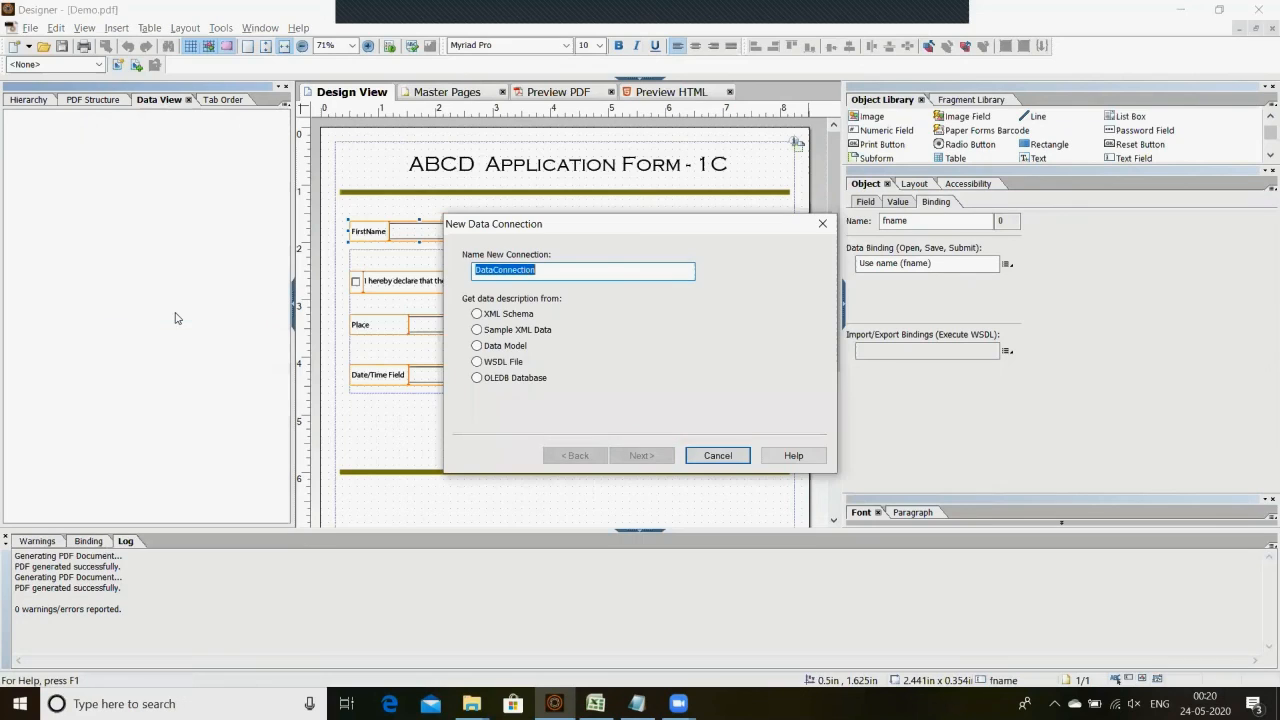
left_click(477, 316)
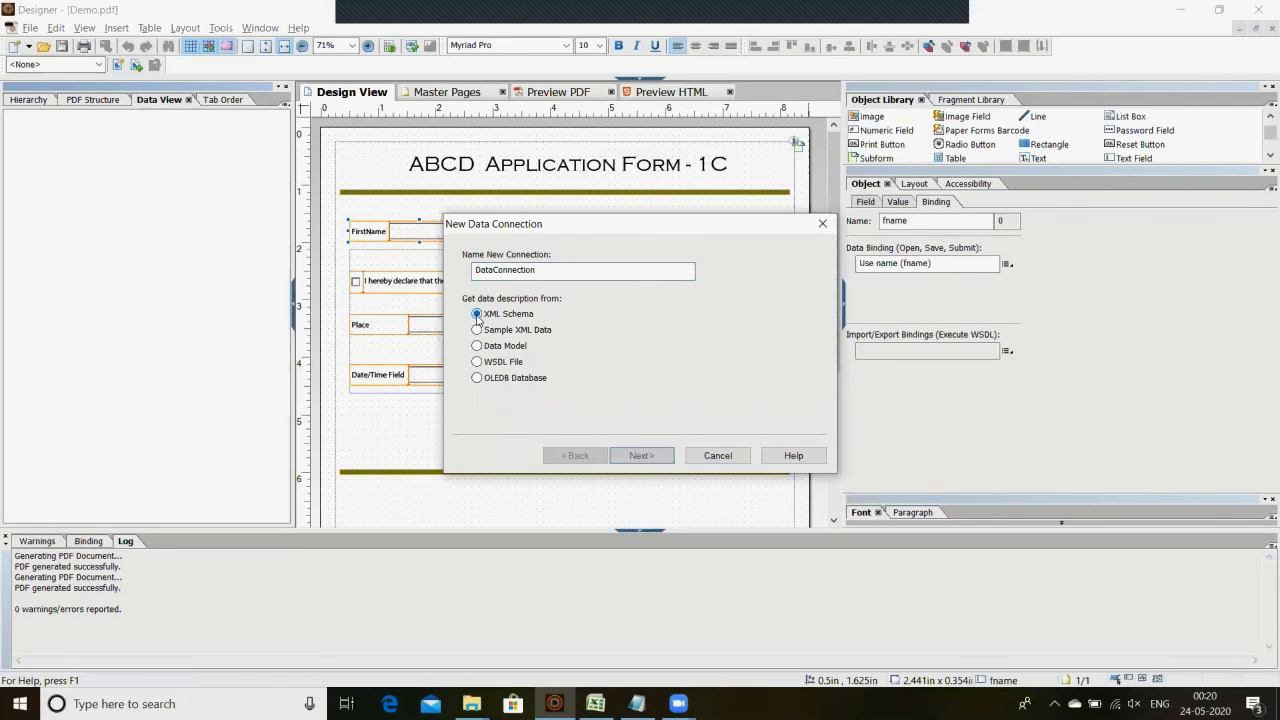
left_click(657, 456)
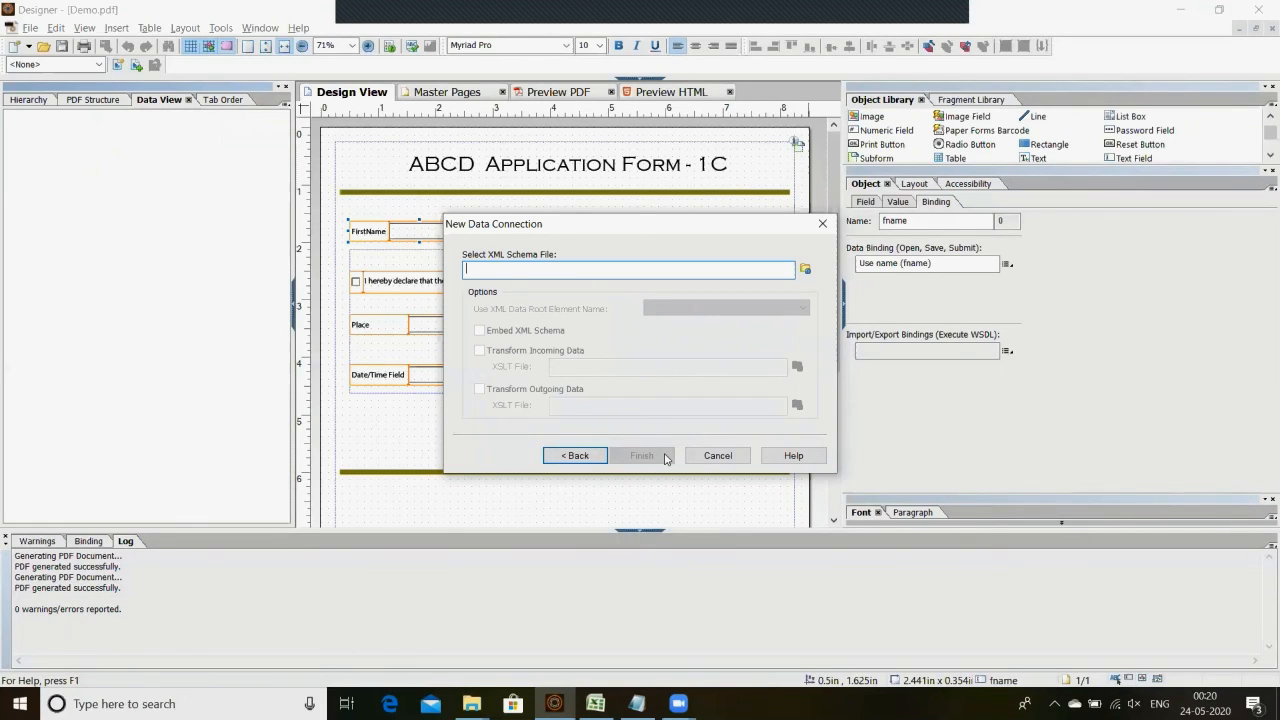
left_click(732, 459)
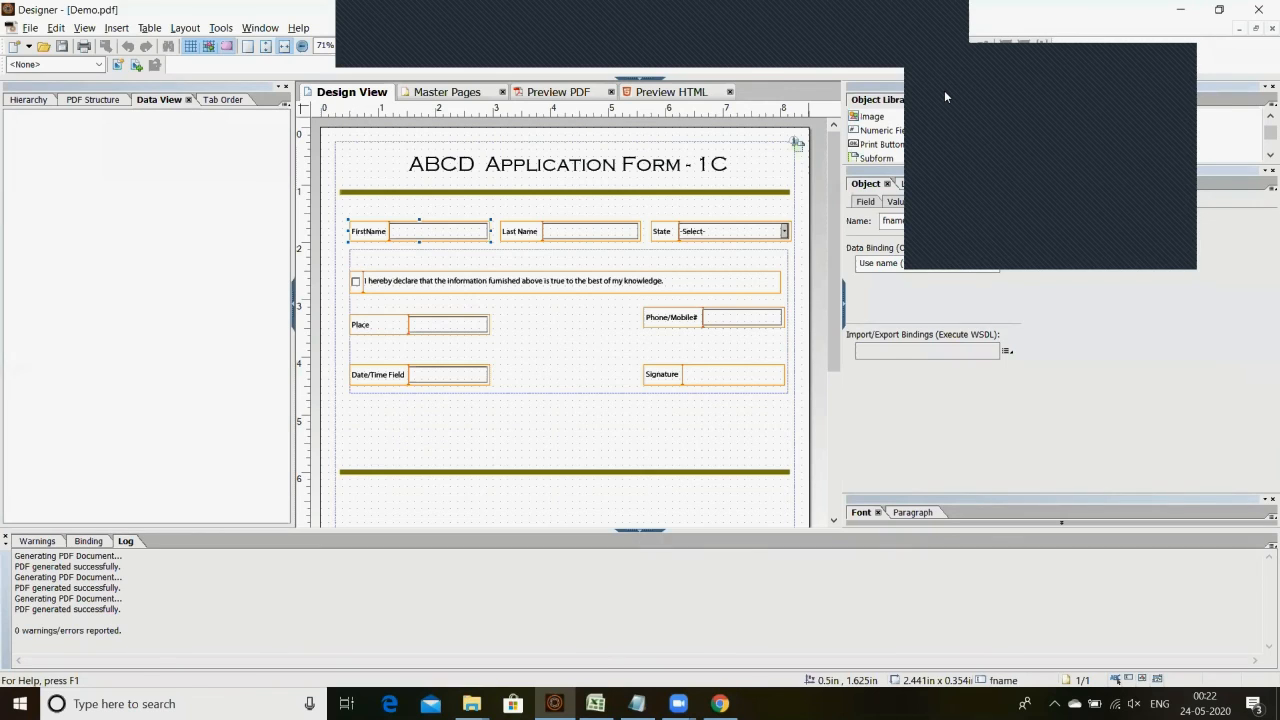
left_click(593, 384)
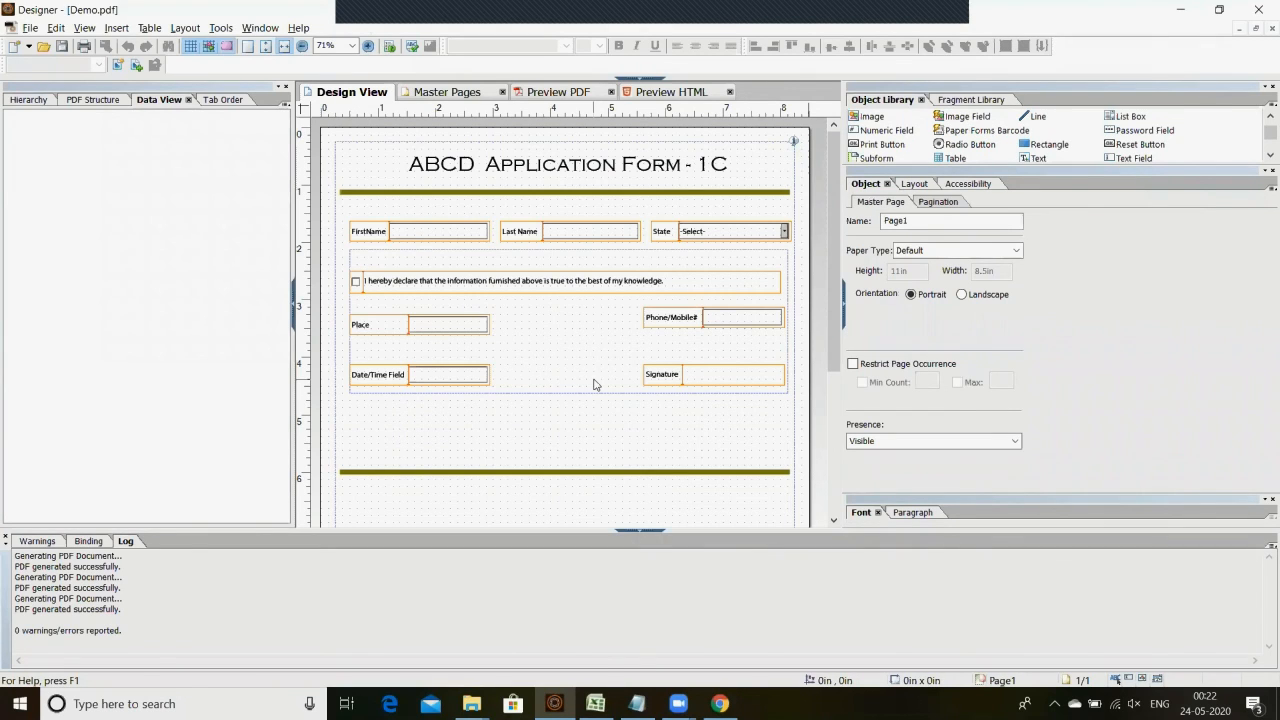